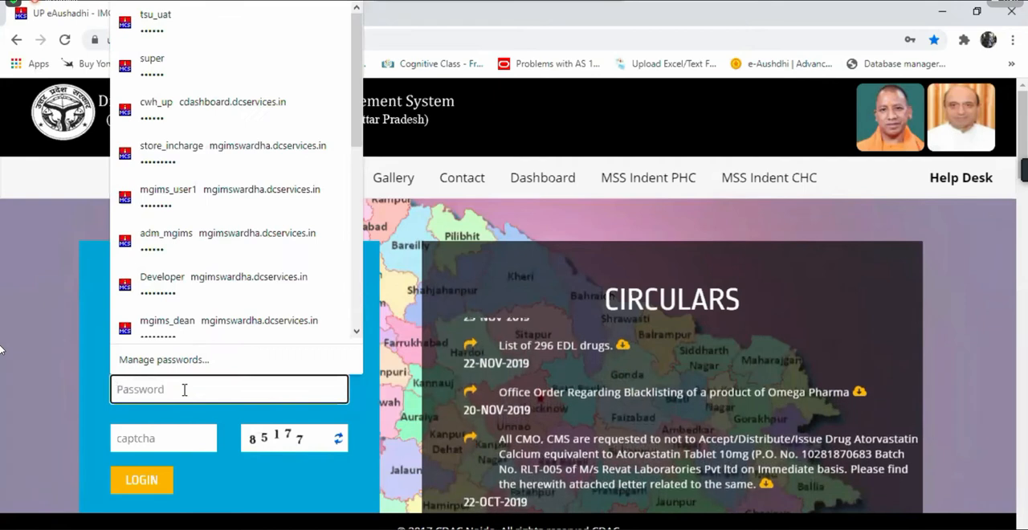
Step: Enter the account password and the captcha code, and log in to the portal
{"action": "type", "text": "••••"}
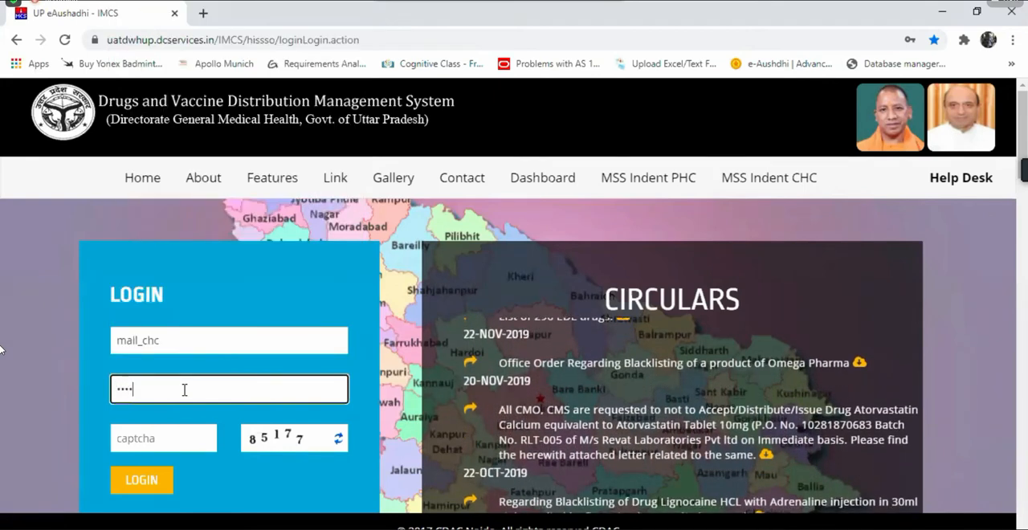
{"action": "left_click", "coordinate": [187, 434]}
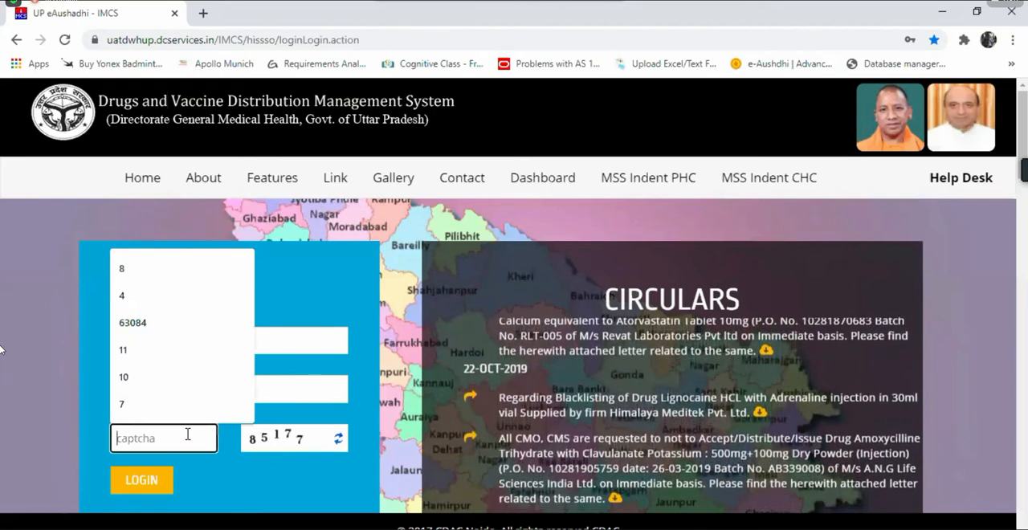
{"action": "type", "text": "851"}
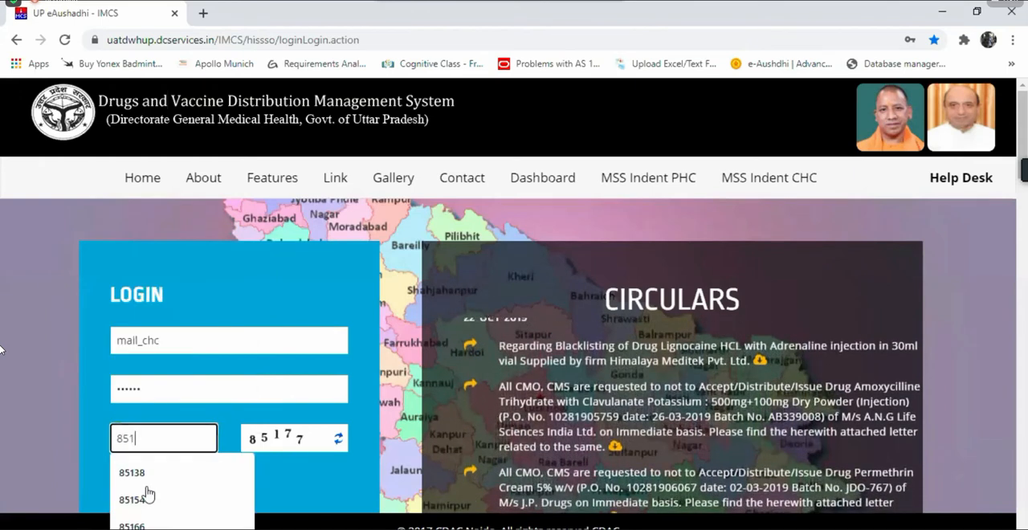
{"action": "type", "text": "77"}
{"action": "left_click", "coordinate": [145, 481]}
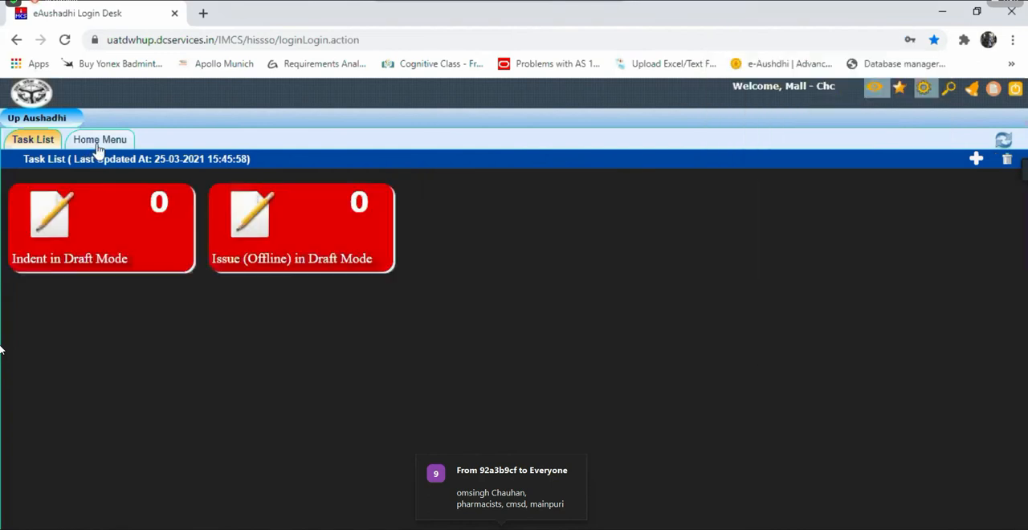
Step: Open Indent Generation under Indent Management and start generating a new indent
{"action": "left_click", "coordinate": [98, 143]}
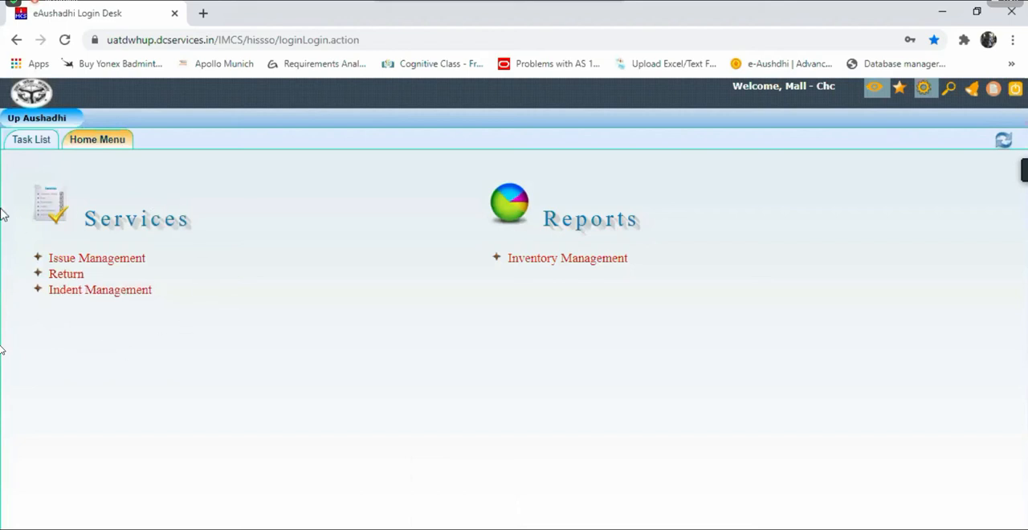
{"action": "left_click", "coordinate": [104, 295]}
{"action": "left_click", "coordinate": [119, 311]}
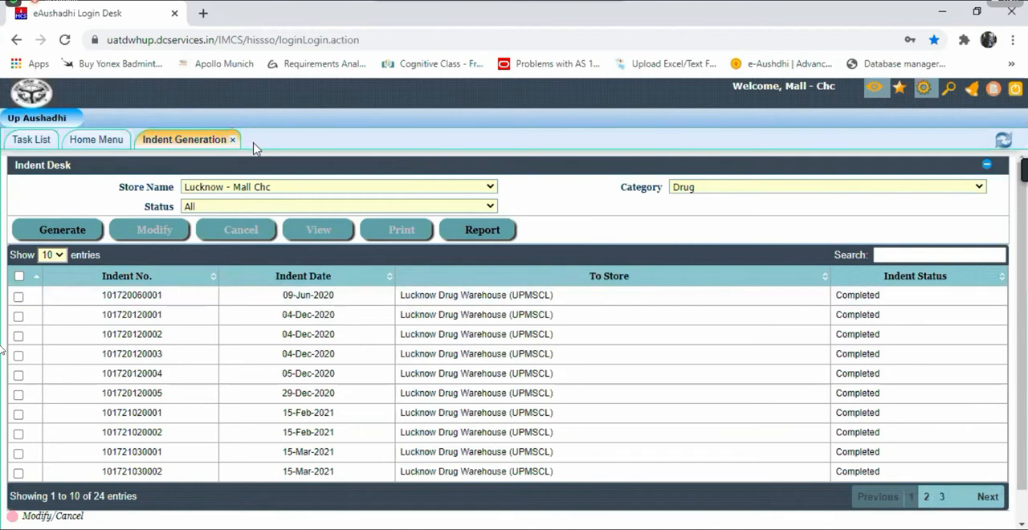
{"action": "left_click", "coordinate": [58, 238]}
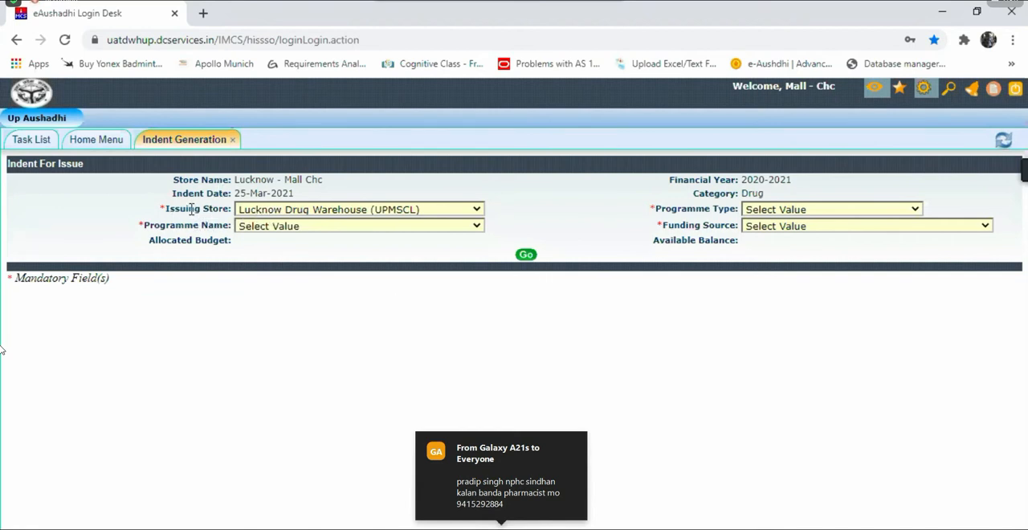
Step: Load the drug list for issuing store Lucknow Drug Warehouse (UPMSCL), programme type State, programme name DGMH and funding source Regular
{"action": "left_click", "coordinate": [303, 210]}
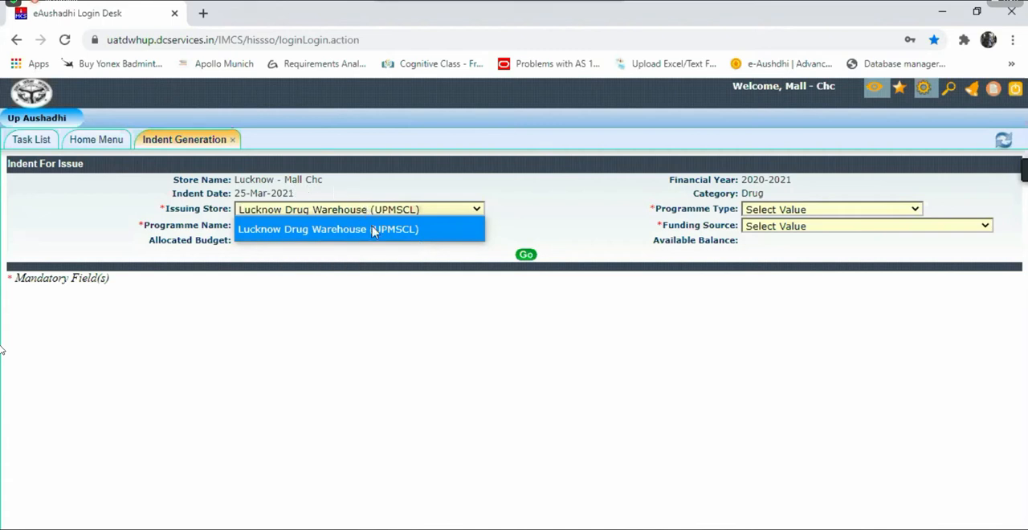
{"action": "left_click", "coordinate": [553, 216]}
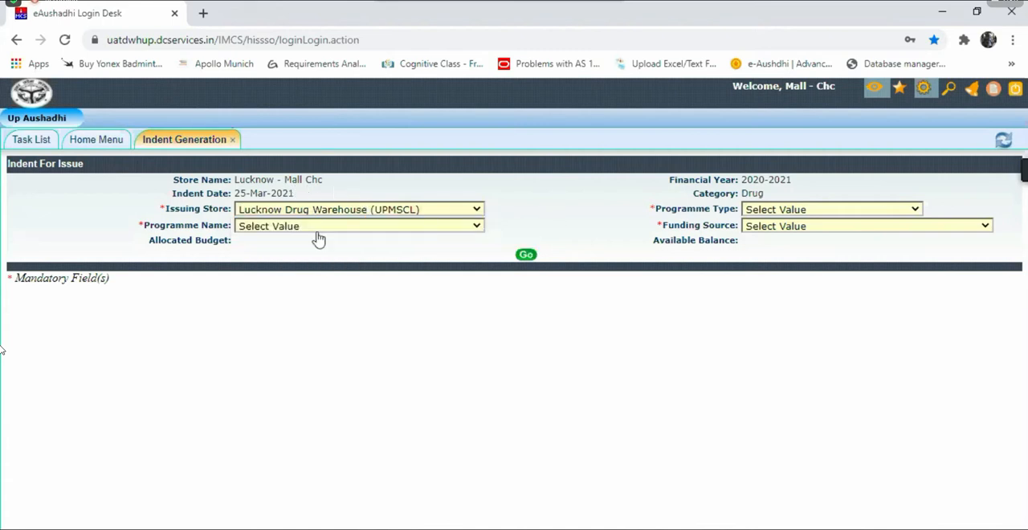
{"action": "left_click", "coordinate": [779, 217]}
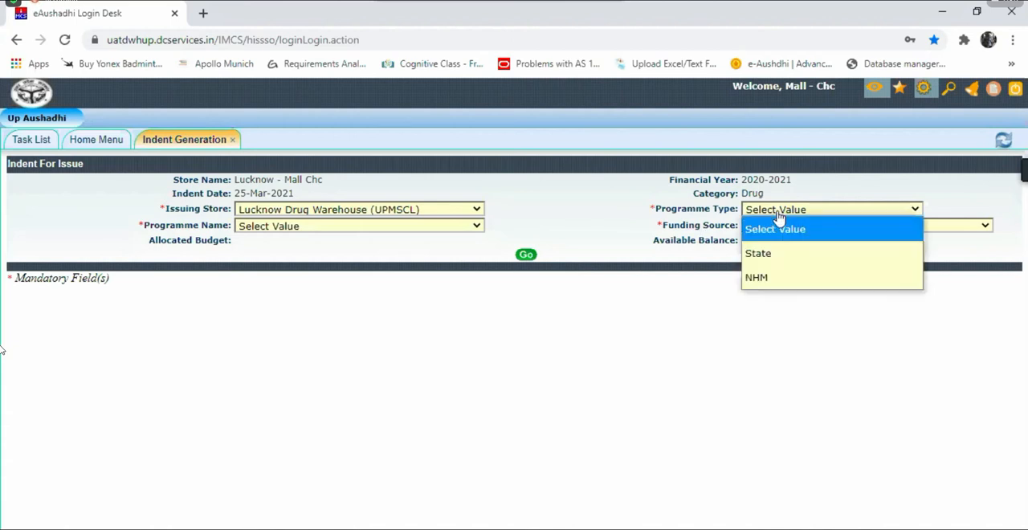
{"action": "left_click", "coordinate": [763, 262]}
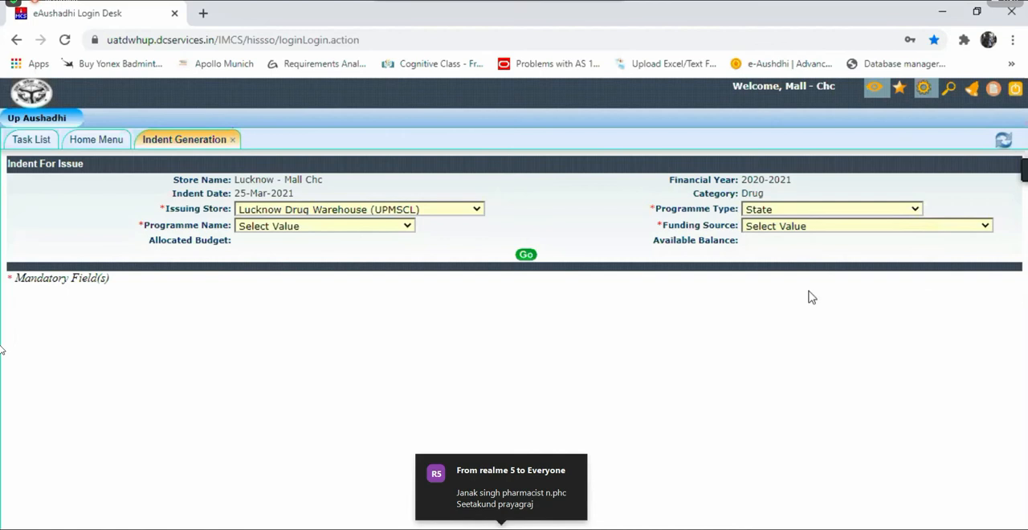
{"action": "left_click", "coordinate": [324, 229]}
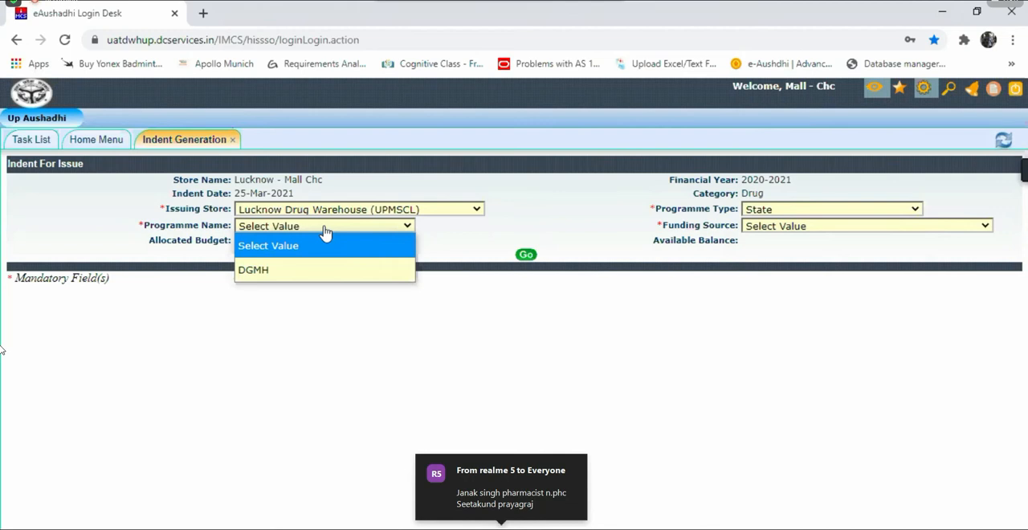
{"action": "left_click", "coordinate": [289, 276]}
{"action": "left_click", "coordinate": [561, 236]}
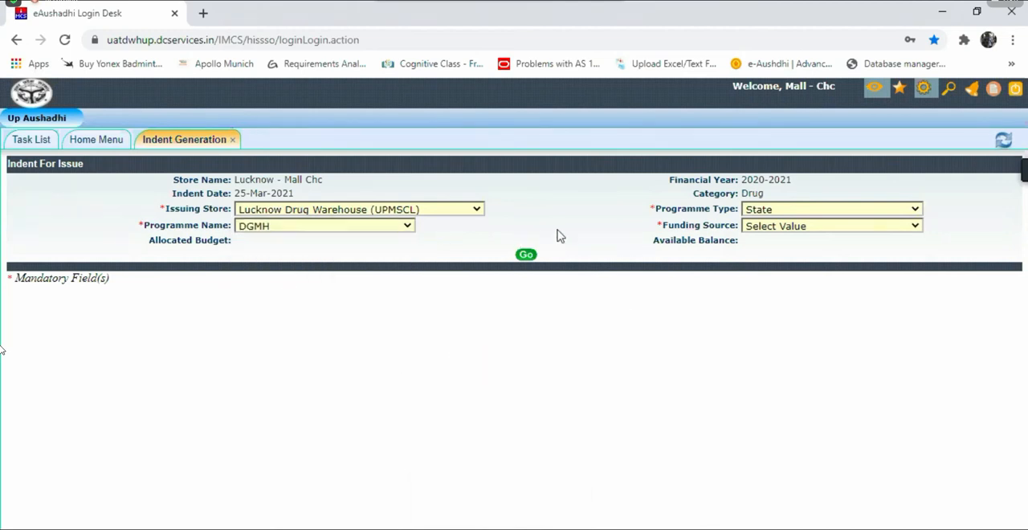
{"action": "left_click", "coordinate": [803, 229]}
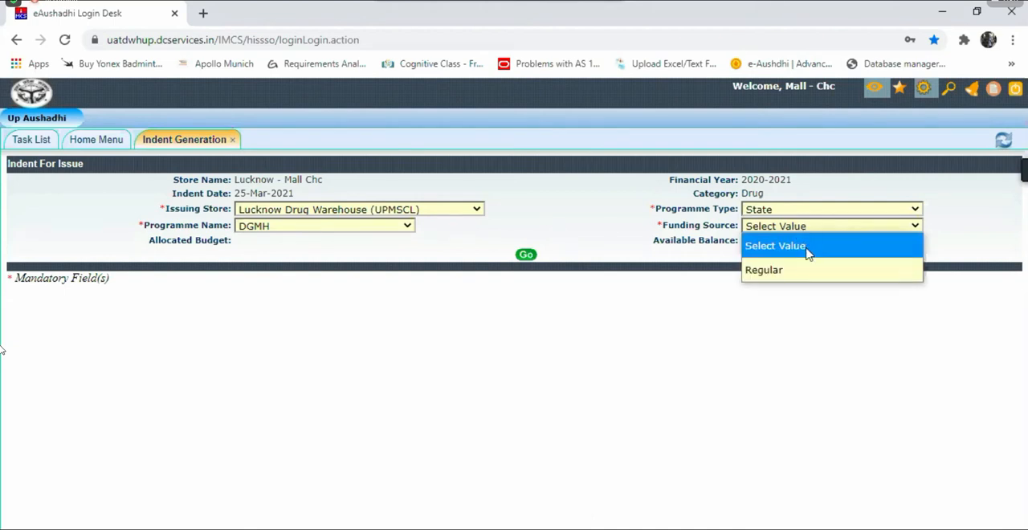
{"action": "left_click", "coordinate": [808, 273]}
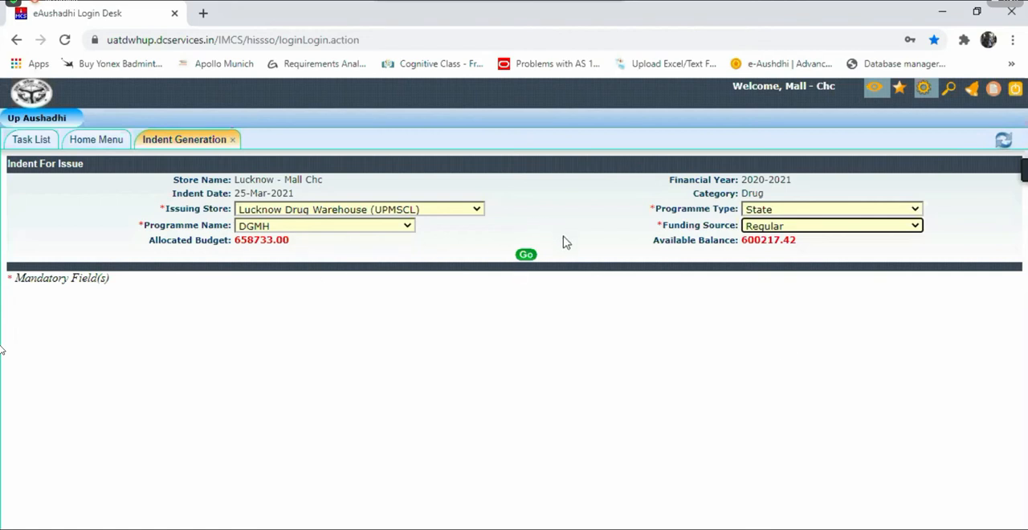
{"action": "left_click", "coordinate": [527, 257]}
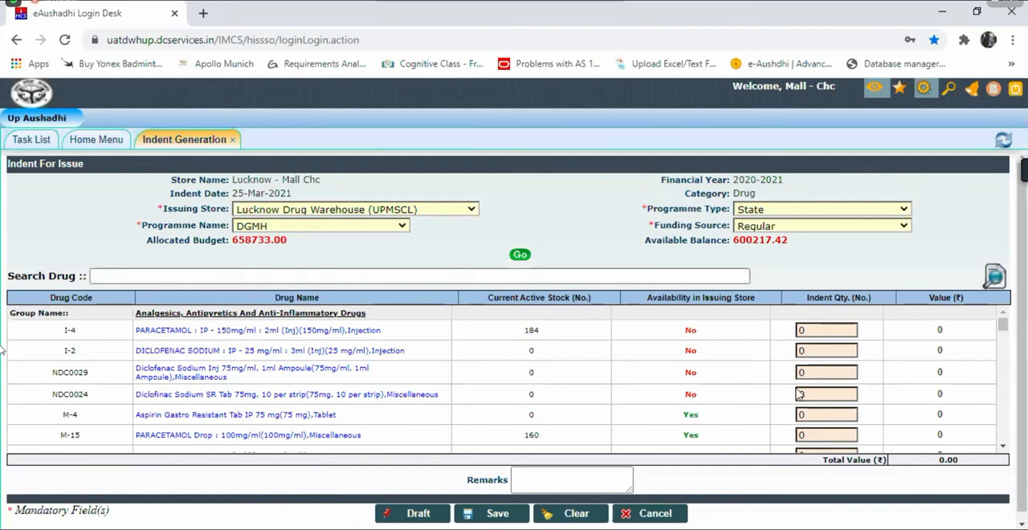
Step: Set the indent quantity of Aspirin Gastro Resistant Tab IP 75 mg to 100
{"action": "left_click", "coordinate": [812, 410]}
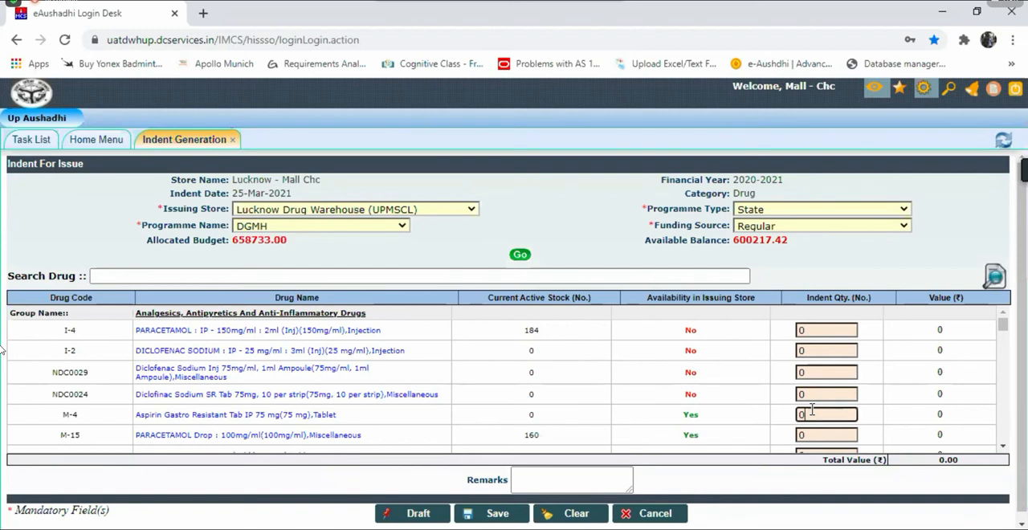
{"action": "key", "text": "BackSpace"}
{"action": "type", "text": "100"}
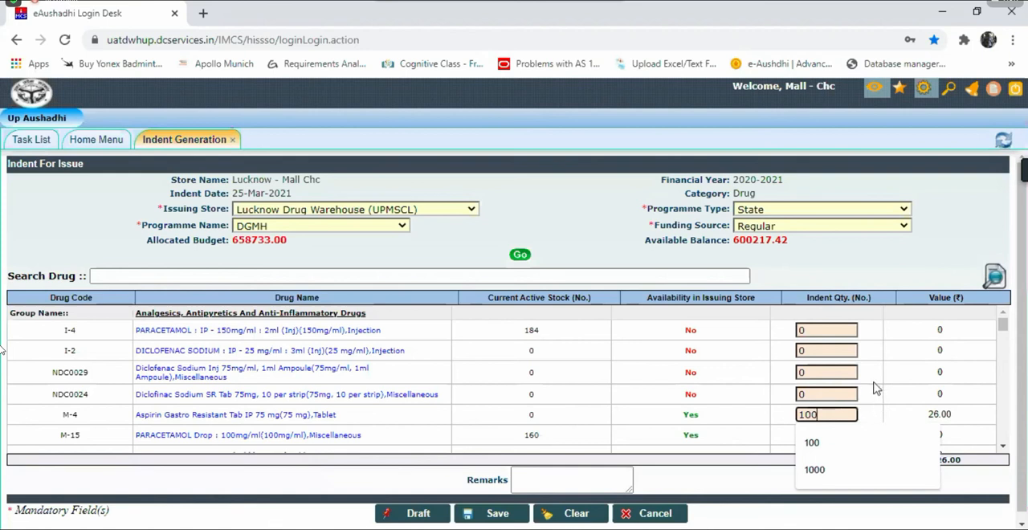
{"action": "left_click", "coordinate": [691, 492]}
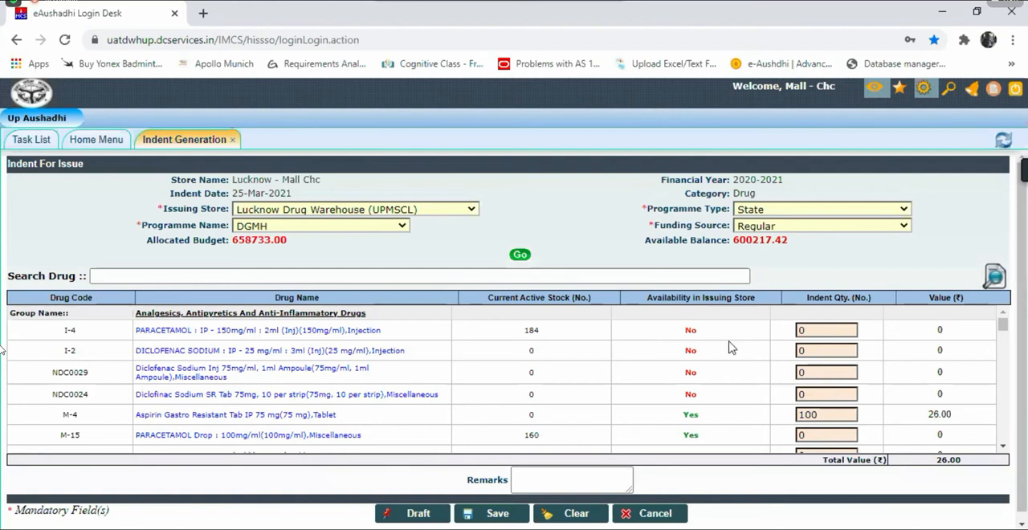
Step: Save the indent and confirm saving the records
{"action": "left_click", "coordinate": [482, 520]}
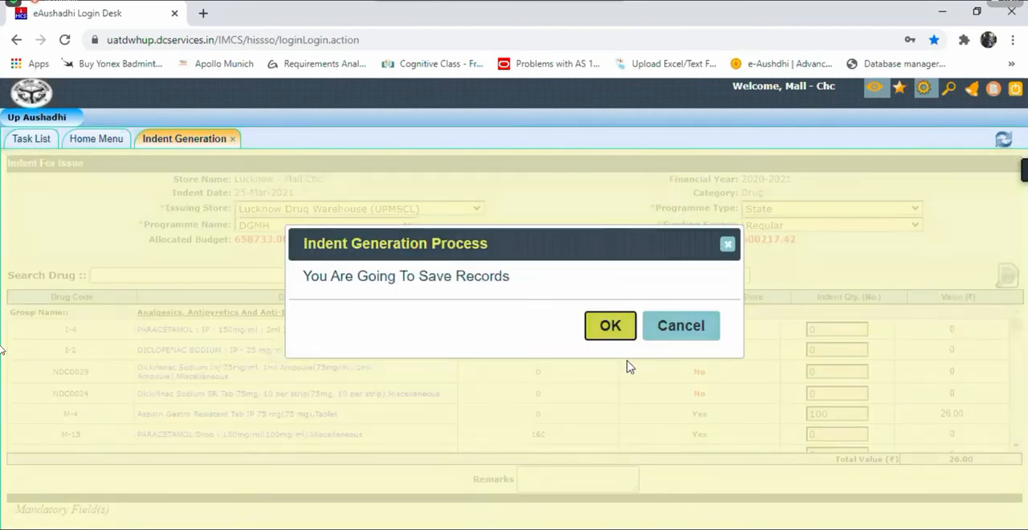
{"action": "left_click", "coordinate": [610, 326]}
{"action": "left_click", "coordinate": [611, 327]}
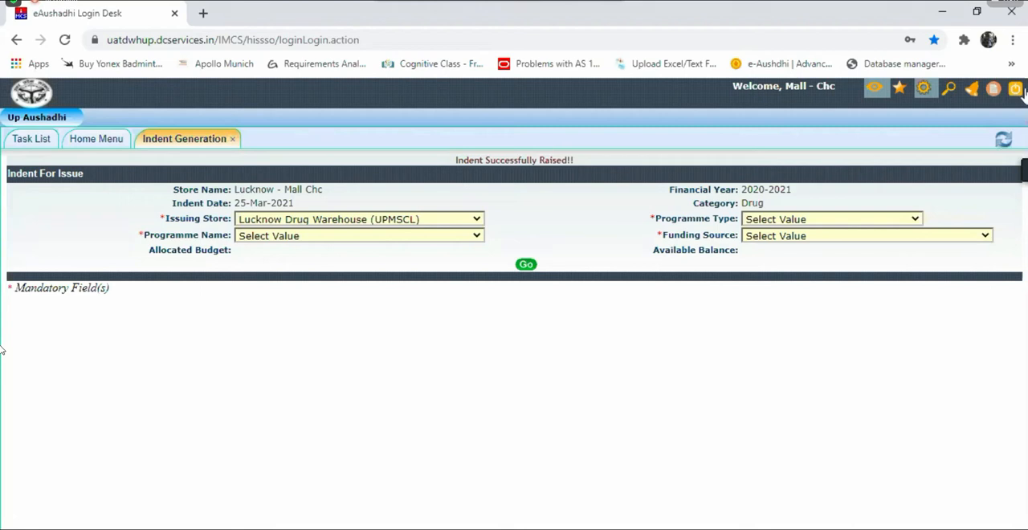
Step: Refresh the Indent Desk, sort it by newest indent date, and view the print report of the 25-Mar-2021 indent
{"action": "left_click", "coordinate": [1003, 141]}
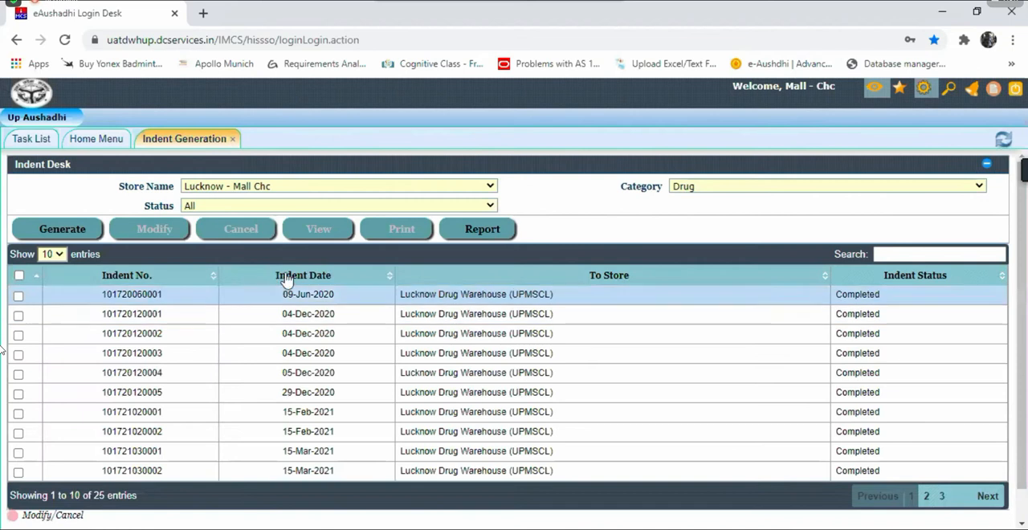
{"action": "left_click", "coordinate": [305, 276]}
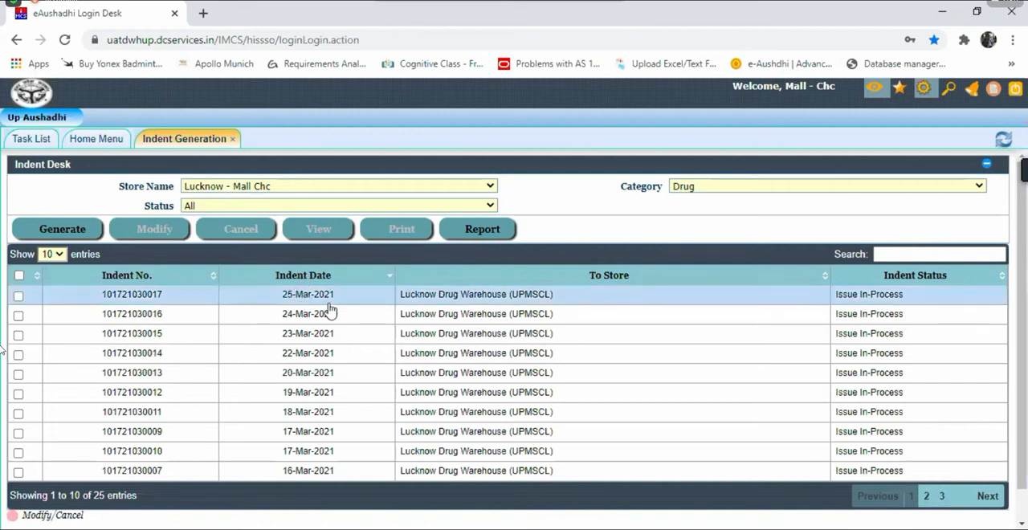
{"action": "left_click", "coordinate": [18, 297]}
{"action": "left_click", "coordinate": [400, 240]}
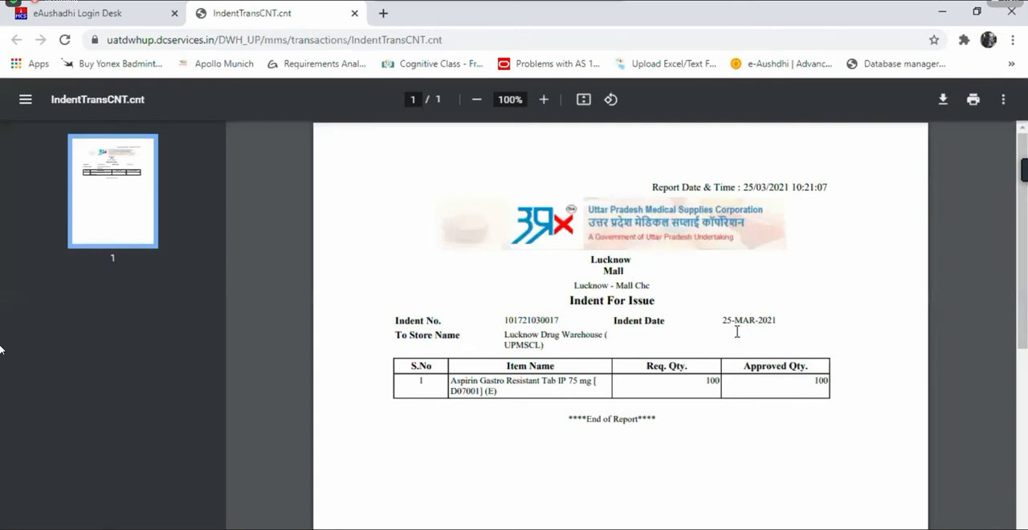
{"action": "left_click", "coordinate": [103, 9]}
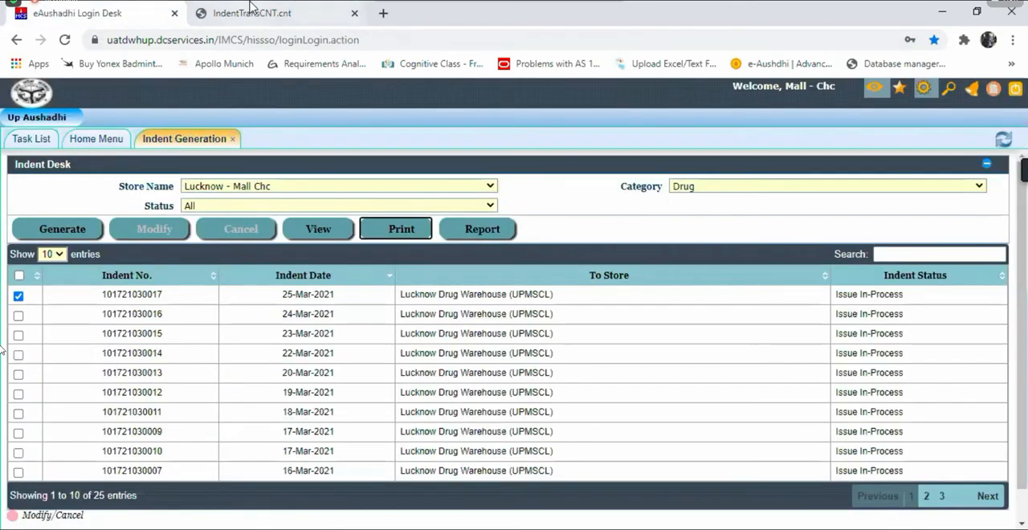
{"action": "left_click", "coordinate": [249, 11]}
{"action": "left_click", "coordinate": [80, 13]}
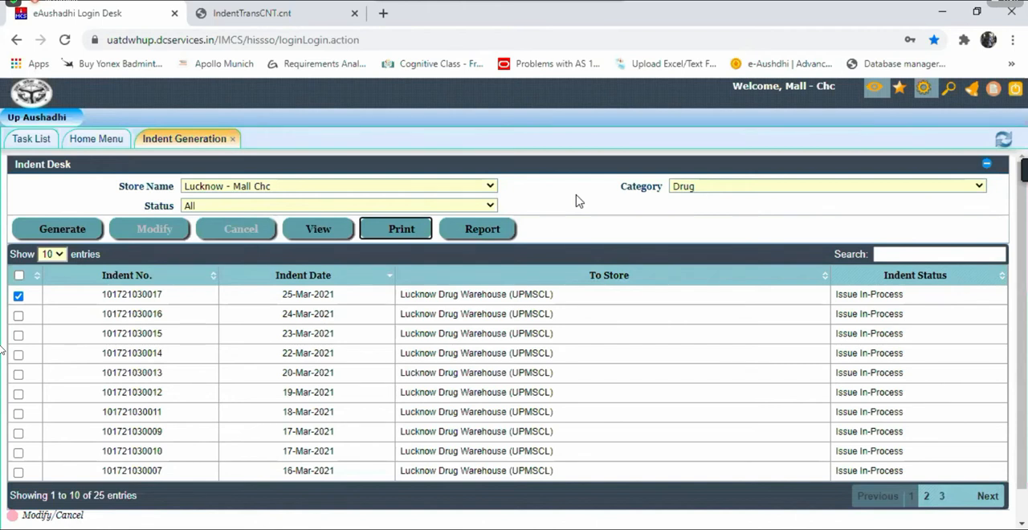
Step: Close Indent Generation, then generate and view the Stock In Hand Record report for Lucknow - Mall Chc before closing it
{"action": "left_click", "coordinate": [233, 139]}
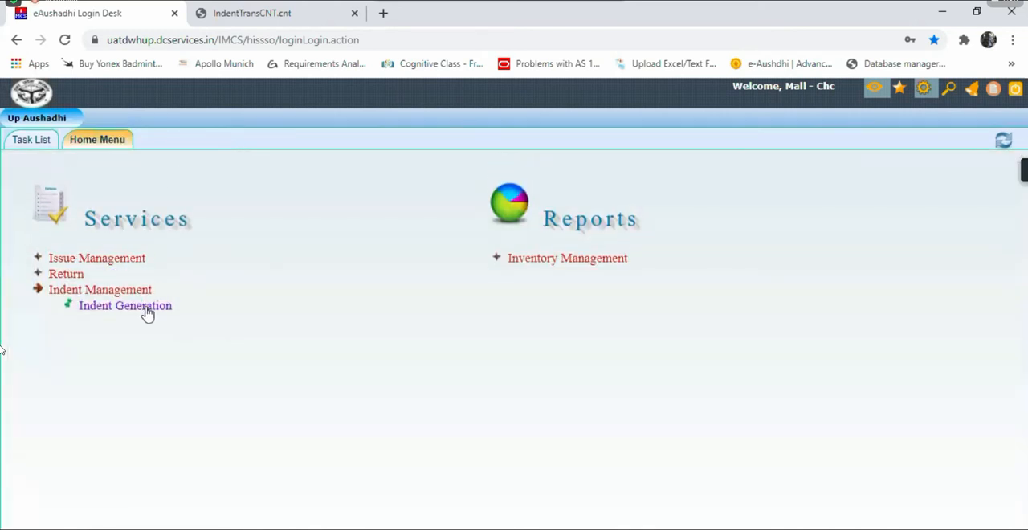
{"action": "left_click", "coordinate": [134, 294]}
{"action": "left_click", "coordinate": [101, 294]}
{"action": "left_click", "coordinate": [551, 258]}
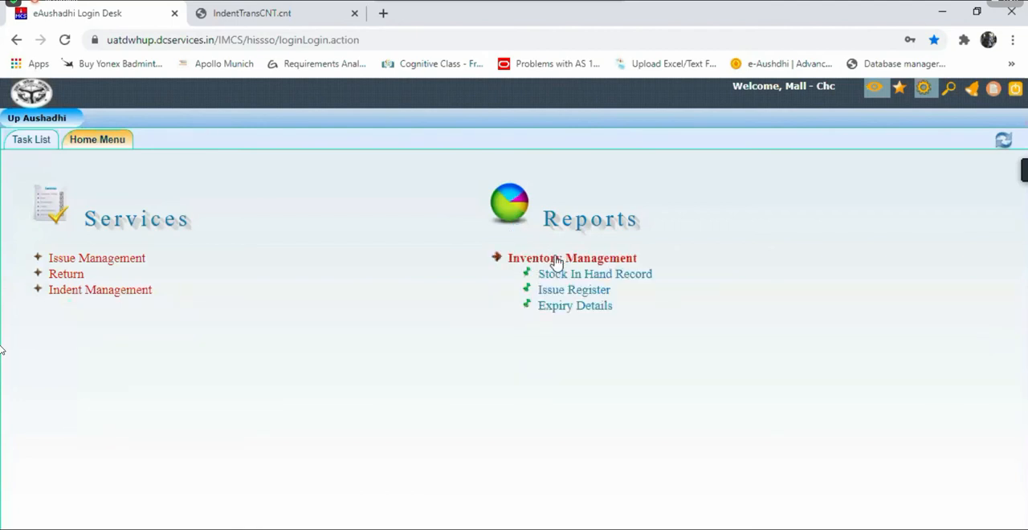
{"action": "left_click", "coordinate": [611, 277]}
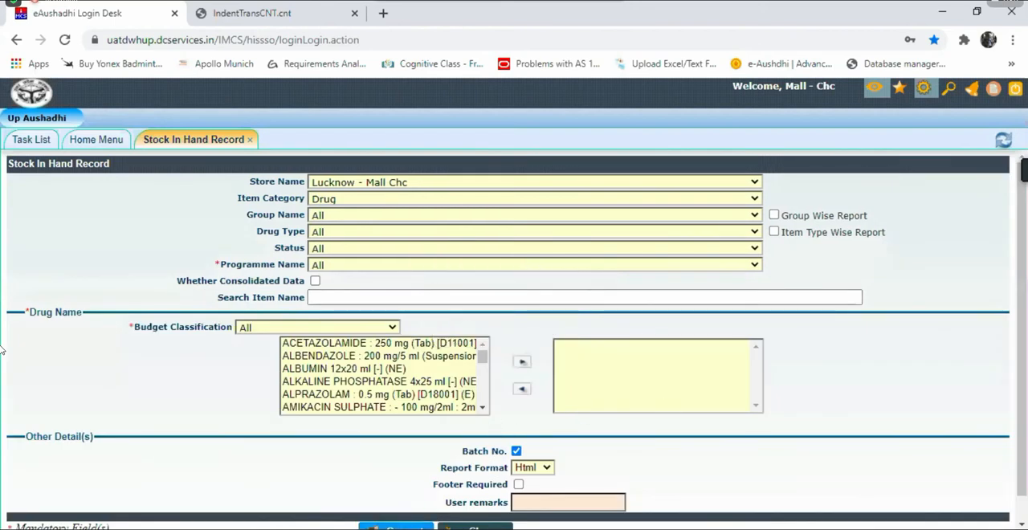
{"action": "left_click", "coordinate": [402, 527]}
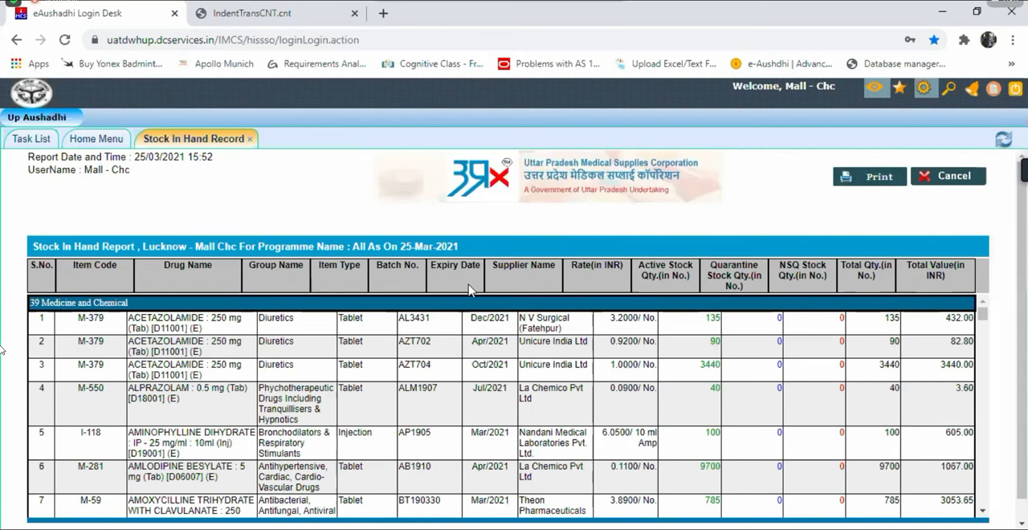
{"action": "left_click", "coordinate": [251, 140]}
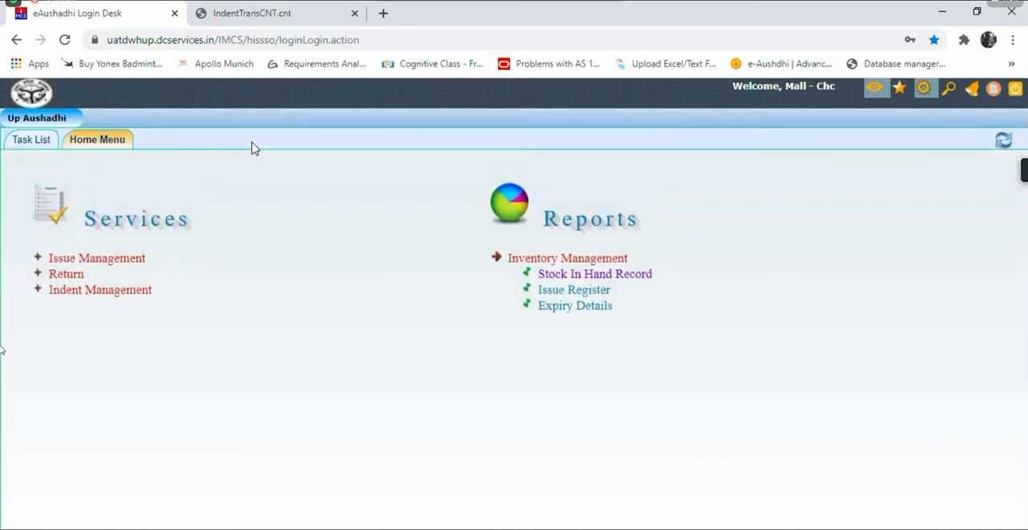
Step: Open Issue To Non Web Connected Store under Issue Management and set the store type to OTHER
{"action": "left_click", "coordinate": [295, 257]}
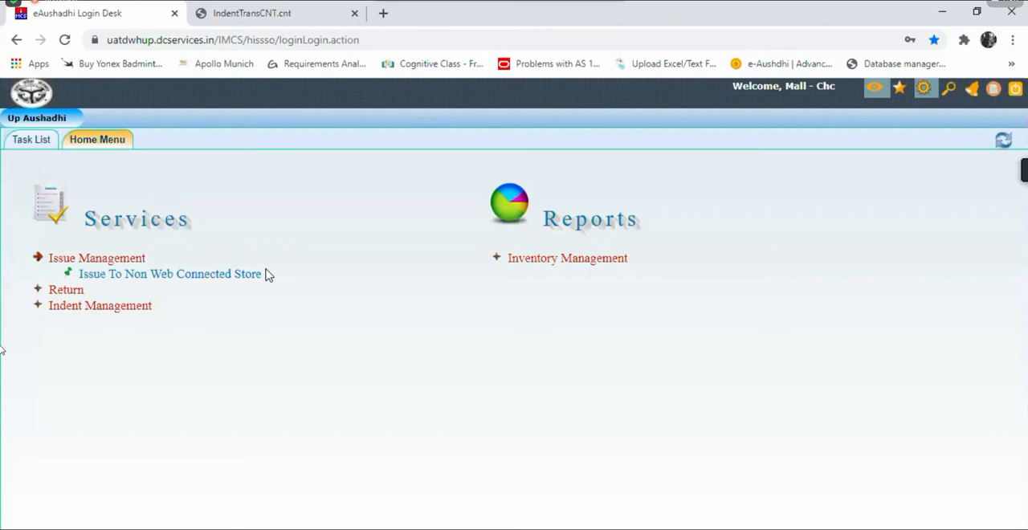
{"action": "left_click", "coordinate": [166, 276]}
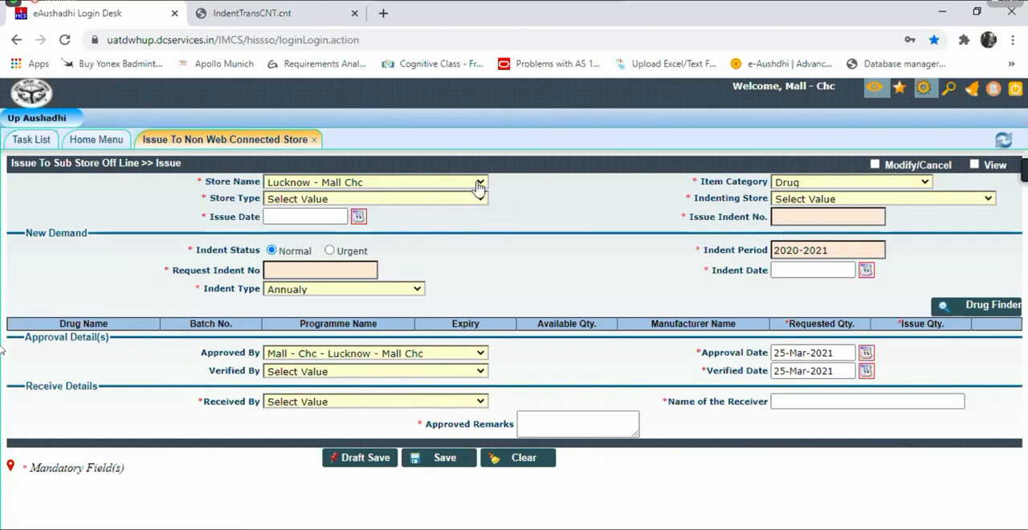
{"action": "left_click", "coordinate": [331, 201]}
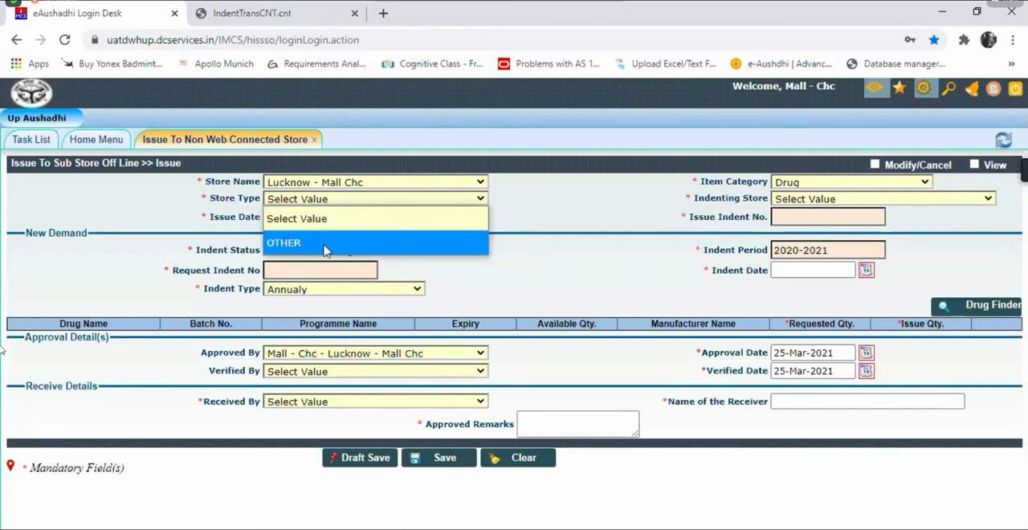
{"action": "left_click", "coordinate": [325, 242]}
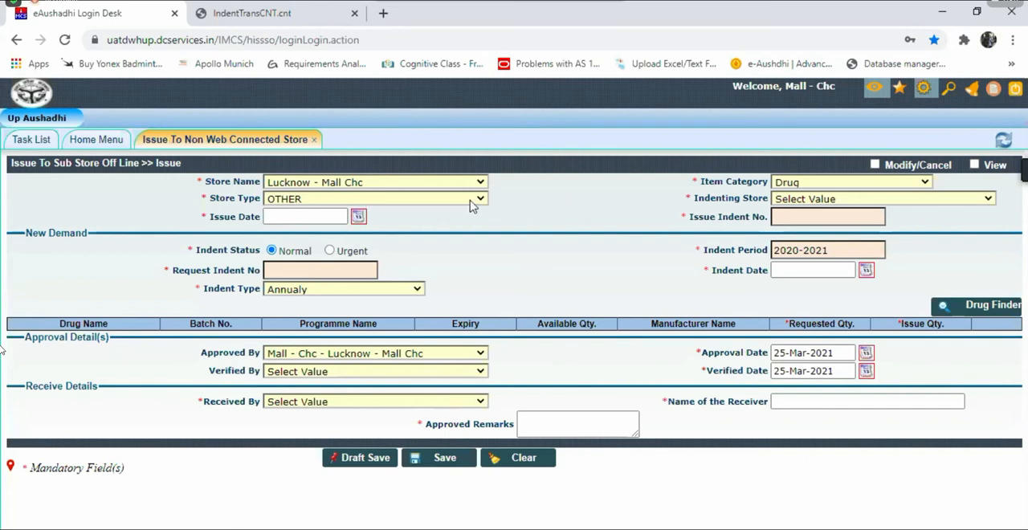
Step: Set the indenting store to other(CHC mall), the issue date to 25-Mar-2021 and the issue indent number to 123
{"action": "left_click", "coordinate": [787, 206]}
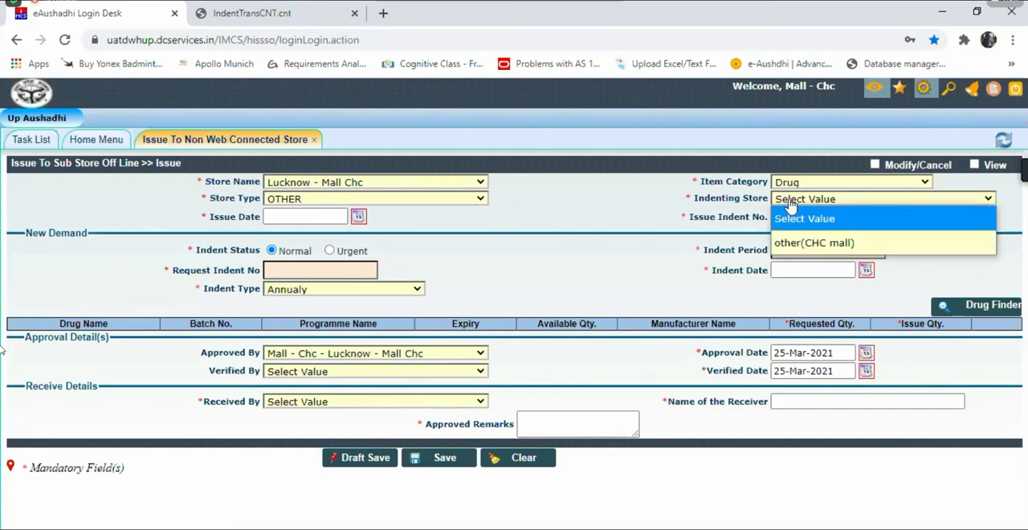
{"action": "left_click", "coordinate": [813, 242]}
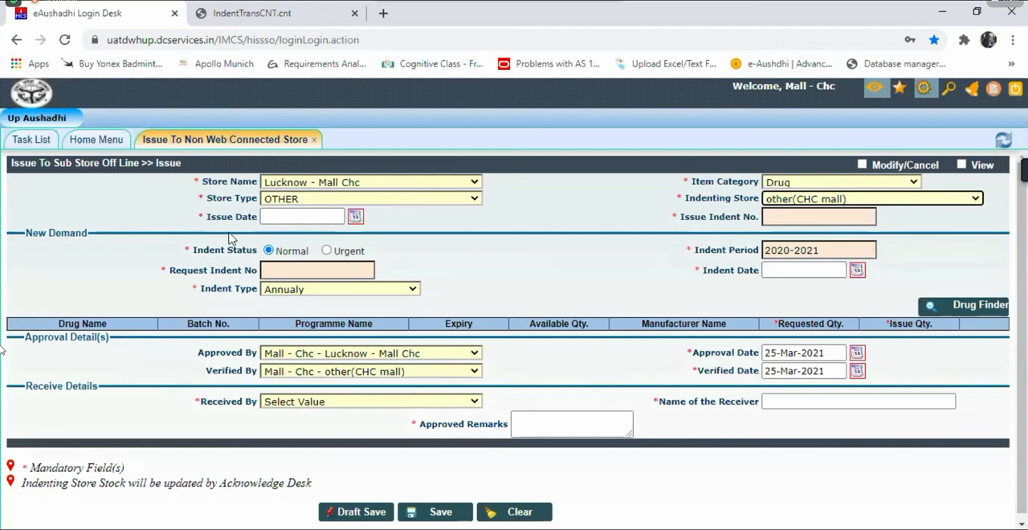
{"action": "left_click", "coordinate": [356, 218]}
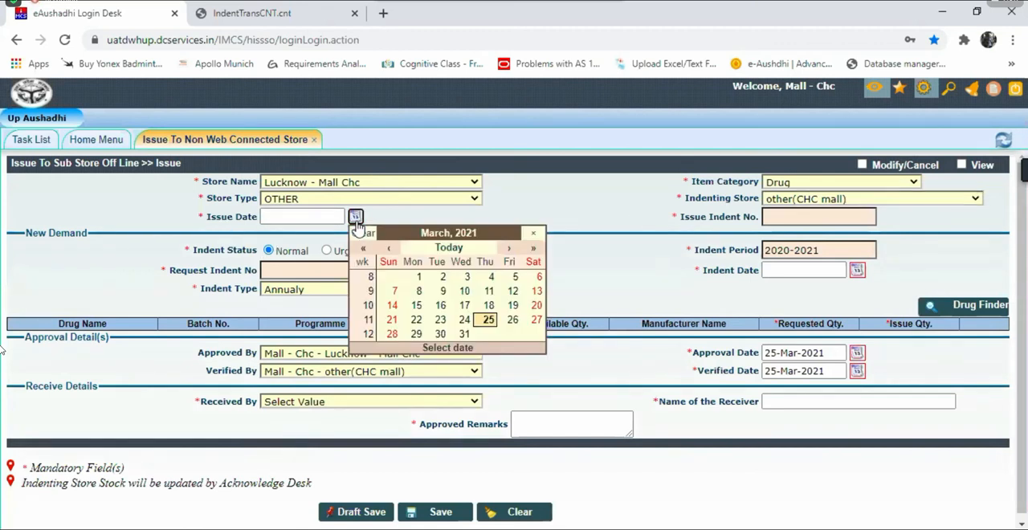
{"action": "left_click", "coordinate": [487, 320]}
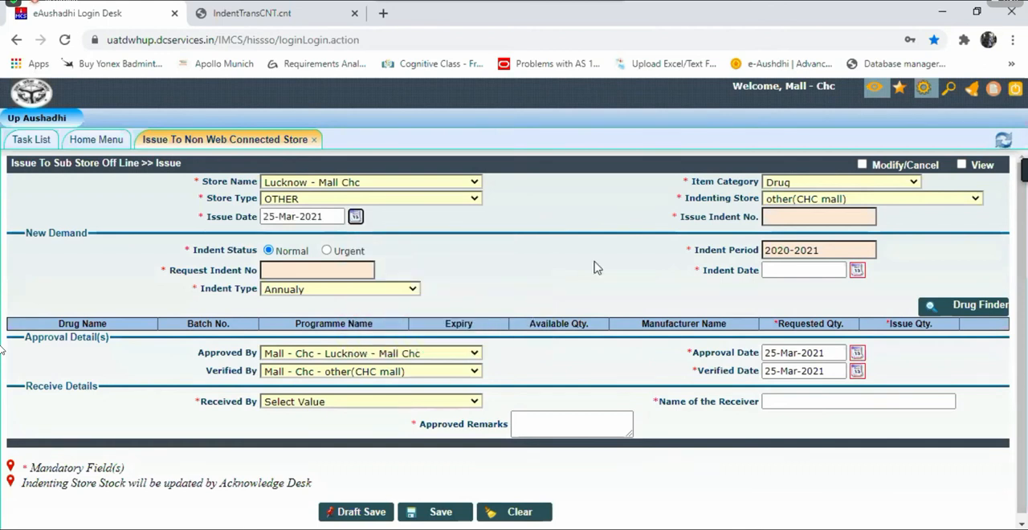
{"action": "left_click", "coordinate": [795, 213]}
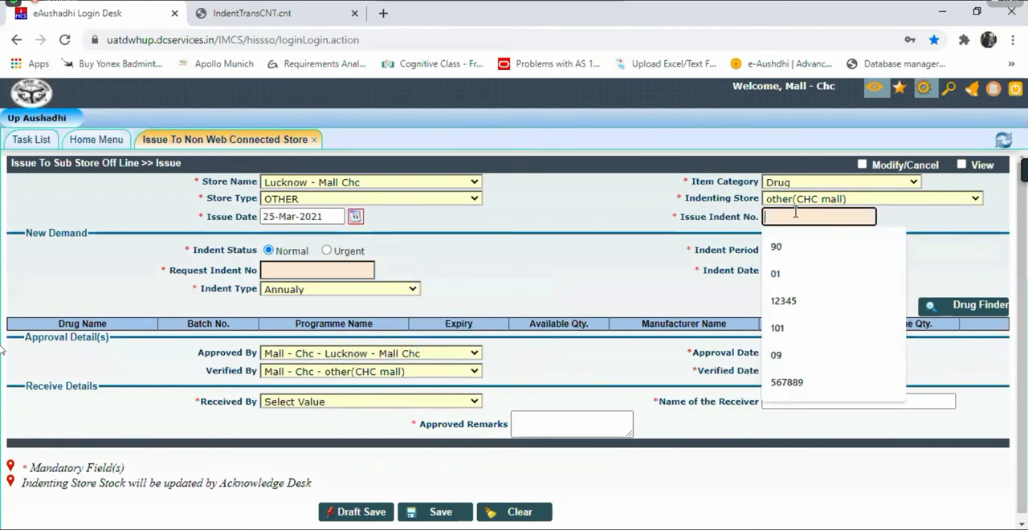
{"action": "type", "text": "123"}
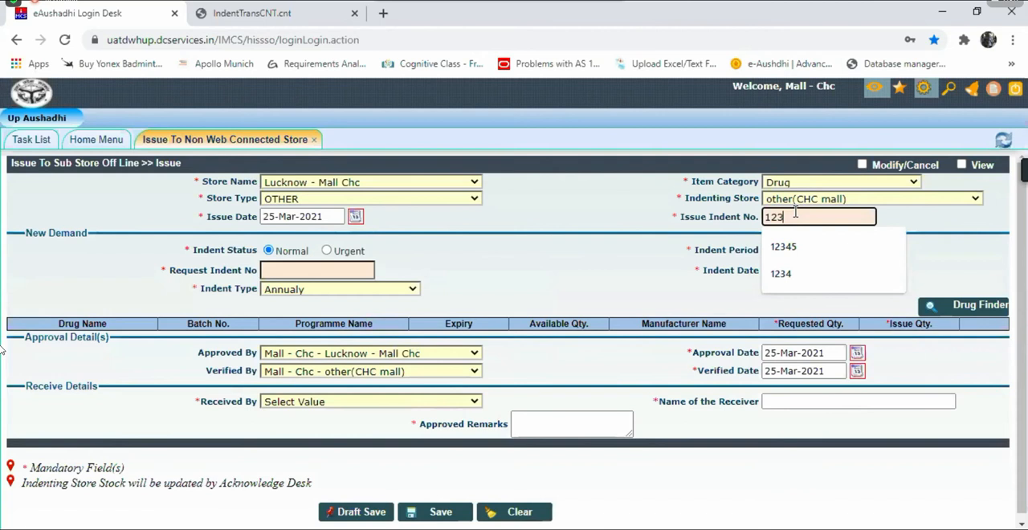
{"action": "left_click", "coordinate": [942, 225]}
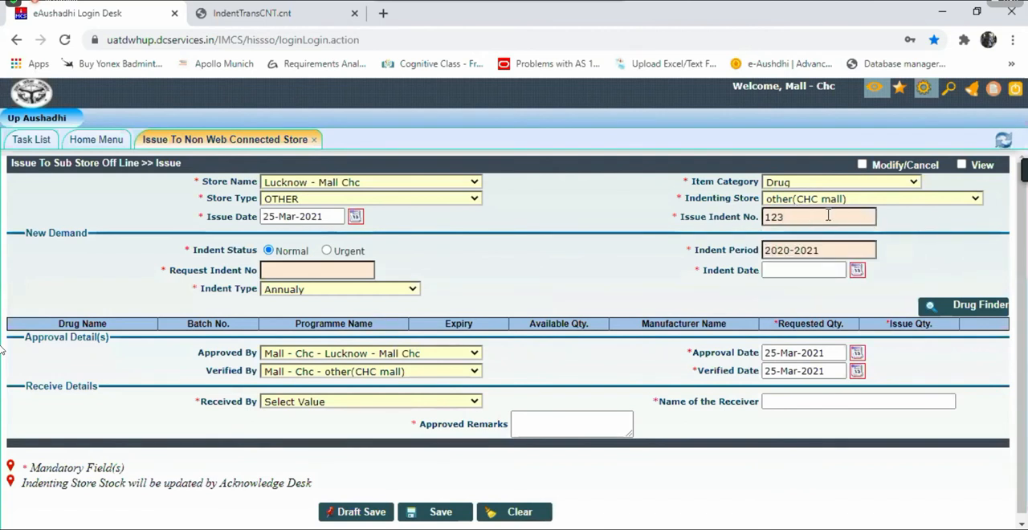
Step: Enter 123 as the request indent number and set the indent date to 25-Mar-2021
{"action": "left_click", "coordinate": [310, 271]}
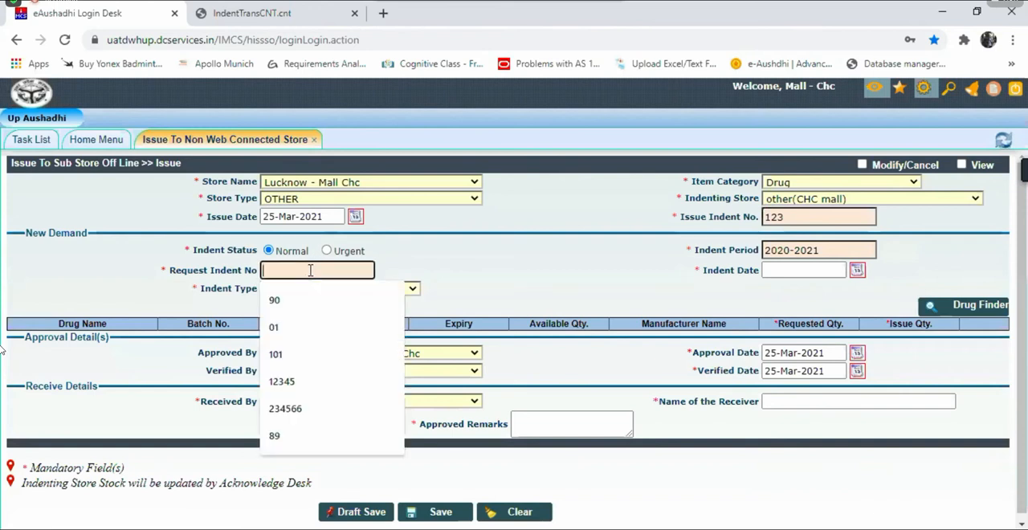
{"action": "type", "text": "123"}
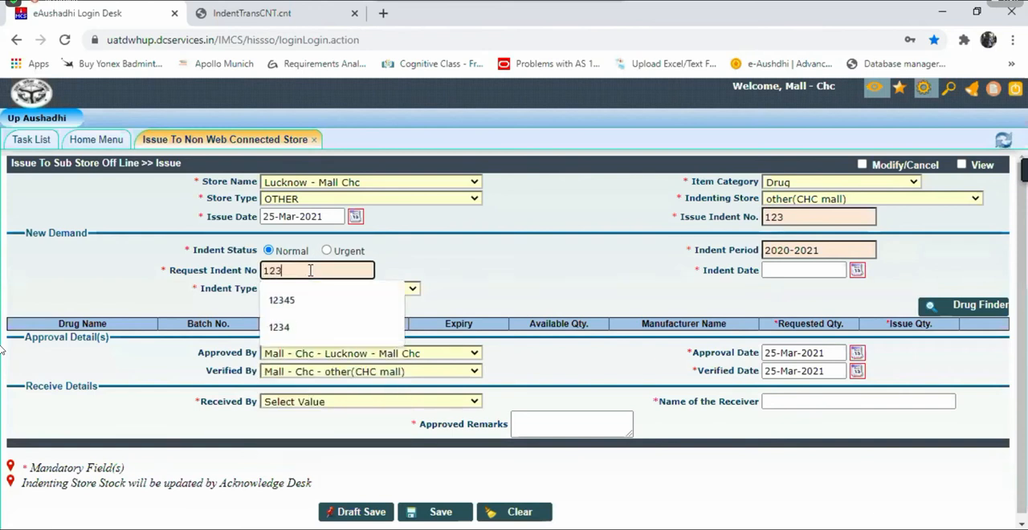
{"action": "left_click", "coordinate": [613, 270]}
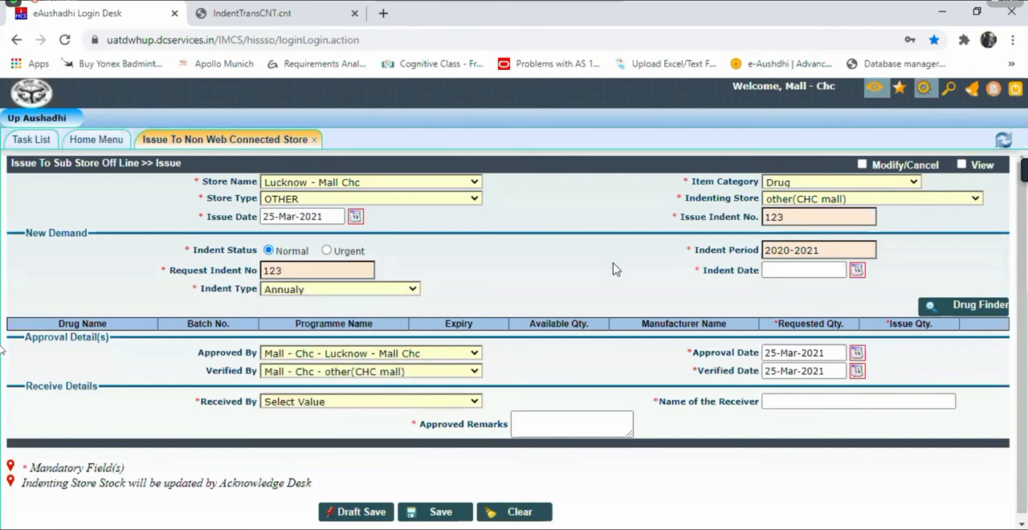
{"action": "left_click", "coordinate": [857, 272]}
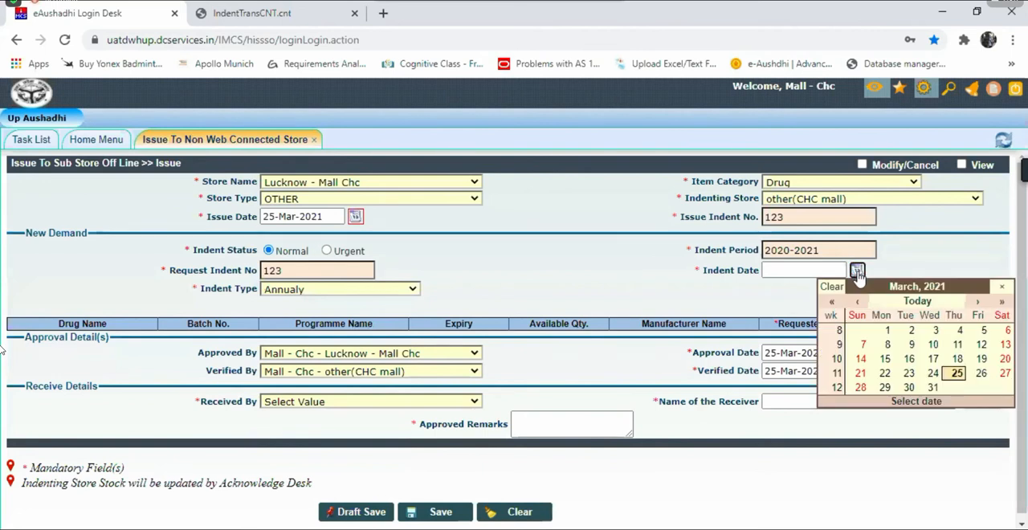
{"action": "left_click", "coordinate": [957, 373]}
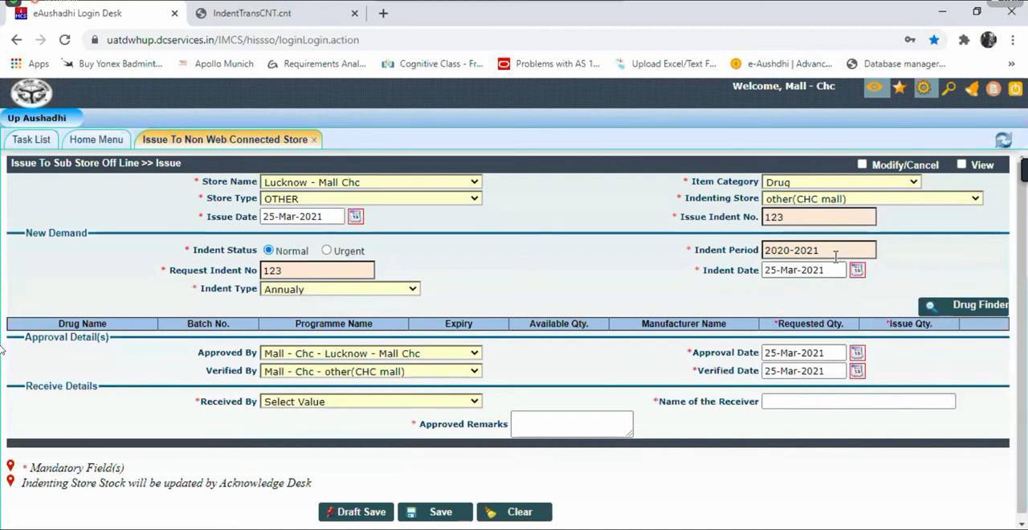
Step: Add Paracetamol 500 mg Tablet with required quantity 50, issuing 50 from batch PLT19131 of 39 Medicine and Chemical, and close the drug search
{"action": "left_click", "coordinate": [972, 310]}
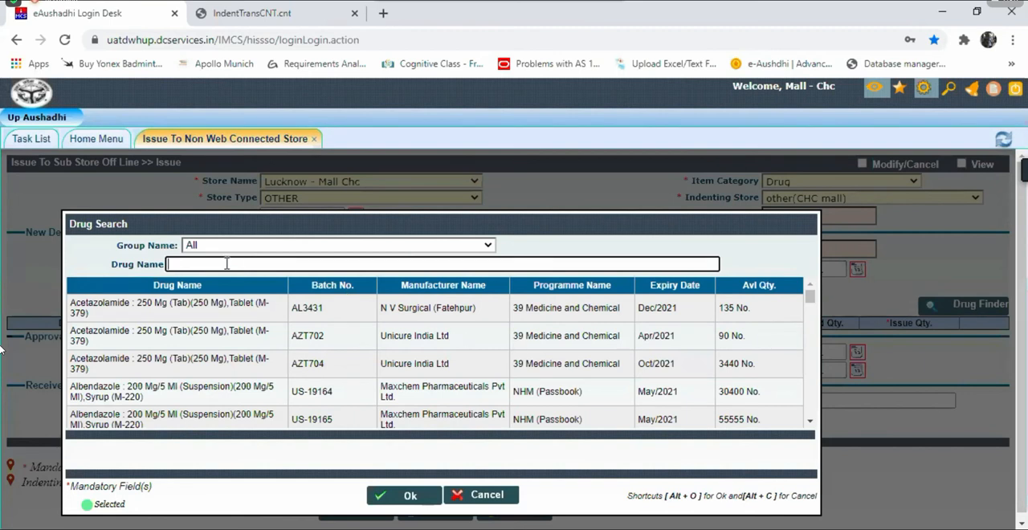
{"action": "type", "text": "para"}
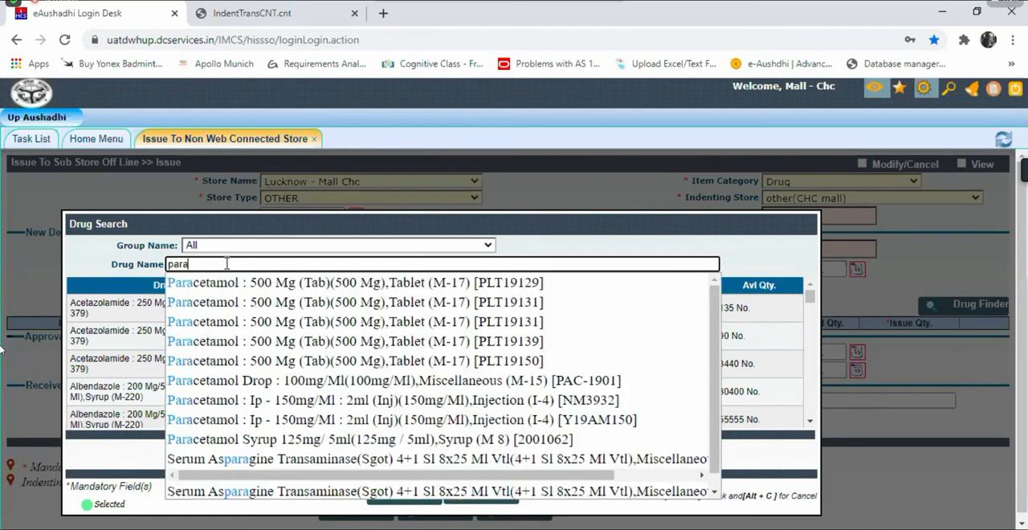
{"action": "left_click", "coordinate": [372, 289]}
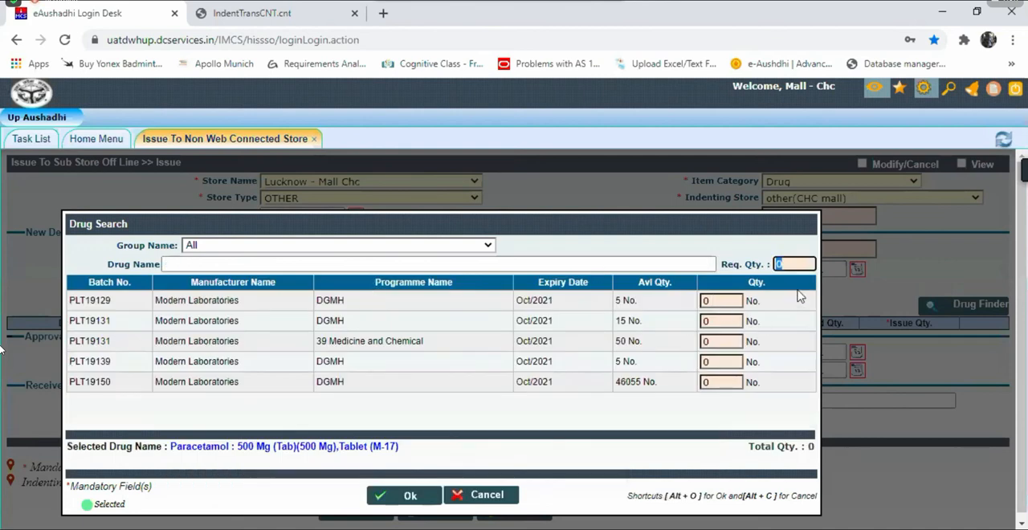
{"action": "type", "text": "50"}
{"action": "left_click", "coordinate": [712, 341]}
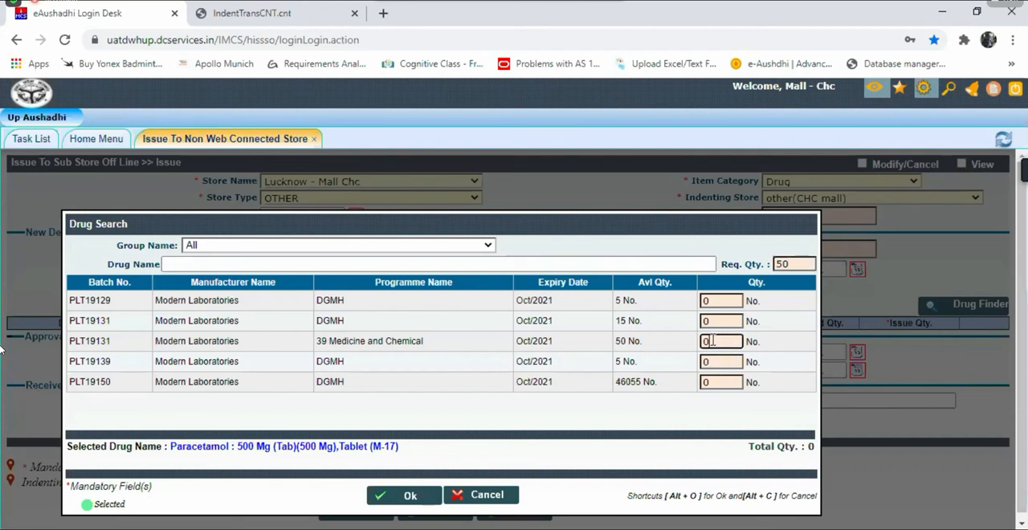
{"action": "type", "text": "50"}
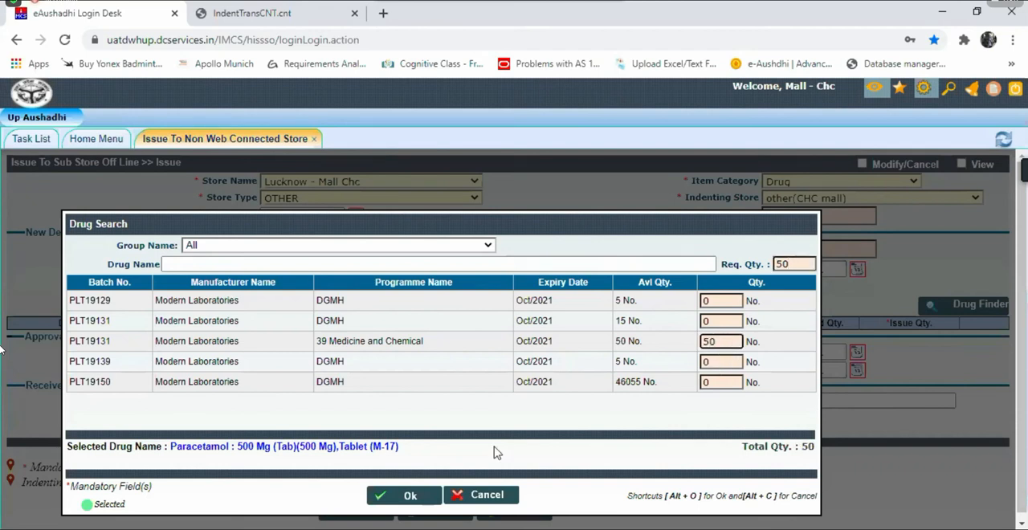
{"action": "left_click", "coordinate": [398, 501]}
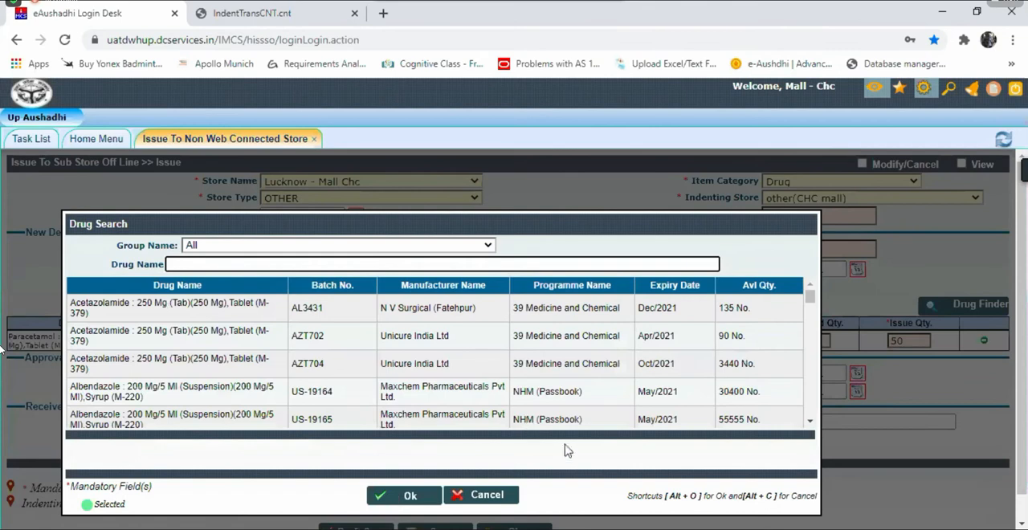
{"action": "left_click", "coordinate": [466, 501]}
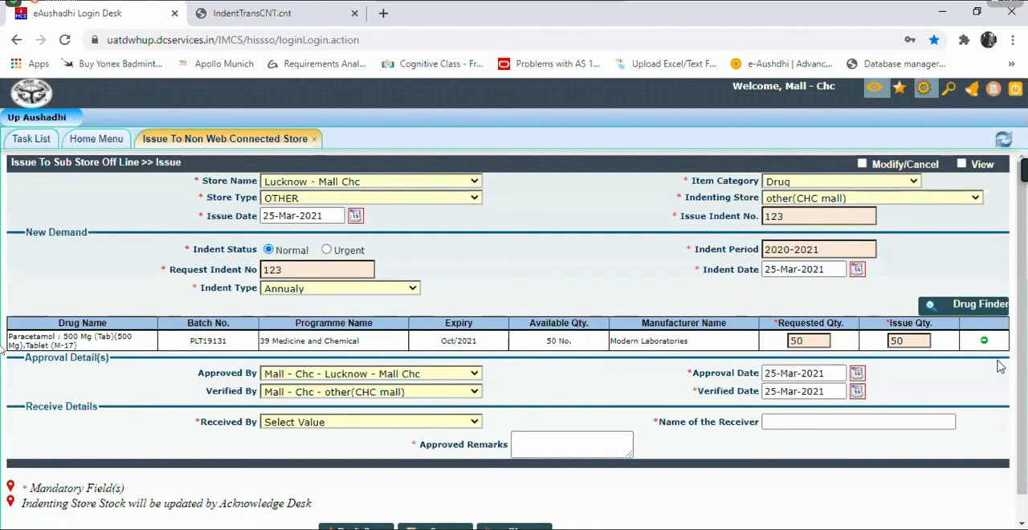
Step: Set Received By to Other, enter "to patient" as the receiver and "ok" as the approved remarks
{"action": "left_click", "coordinate": [308, 422]}
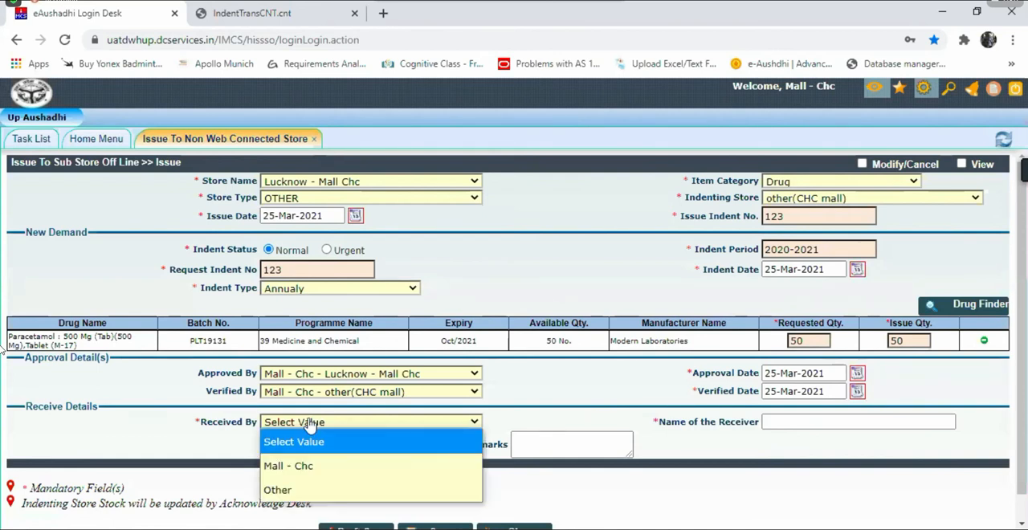
{"action": "left_click", "coordinate": [309, 495]}
{"action": "type", "text": "to patio"}
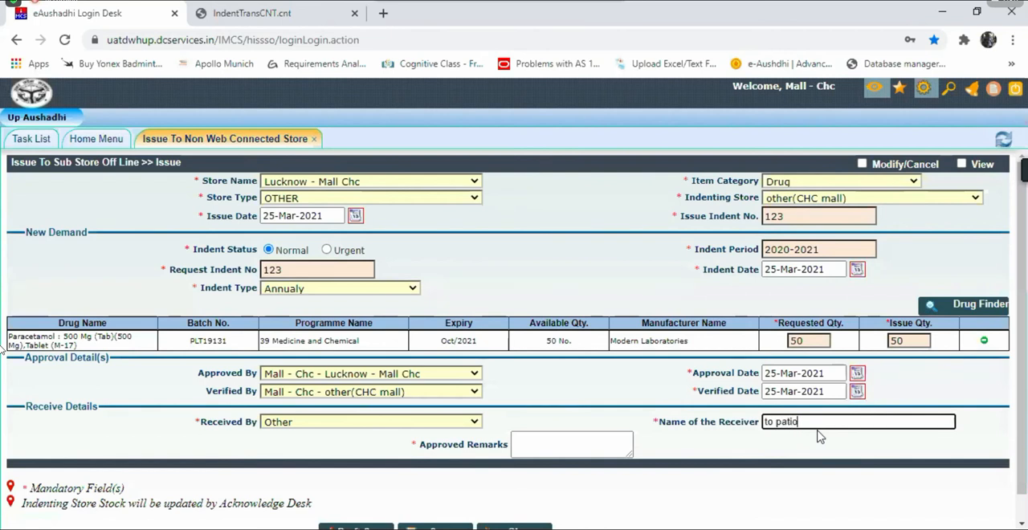
{"action": "key", "text": "BackSpace"}
{"action": "type", "text": "ent"}
{"action": "left_click", "coordinate": [572, 448]}
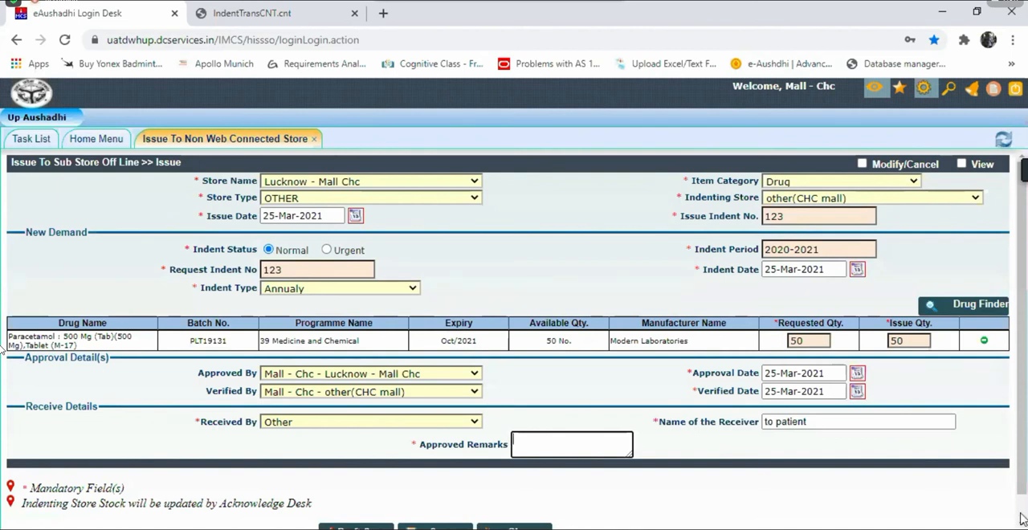
{"action": "type", "text": "ok"}
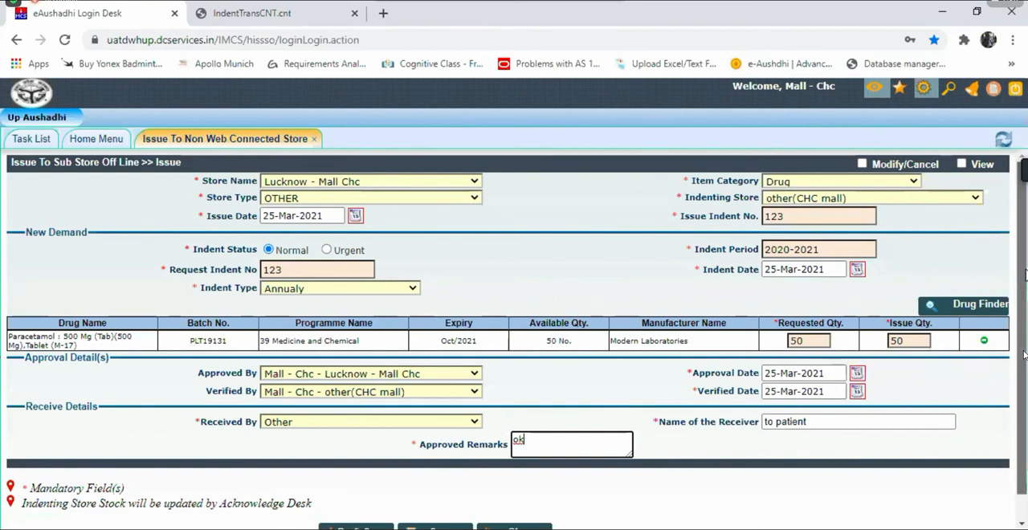
Step: Save the issue, confirm saving the records, and close the issue voucher after viewing it
{"action": "scroll", "coordinate": [1025, 354], "scroll_direction": "down", "scroll_amount": 1}
{"action": "left_click", "coordinate": [440, 507]}
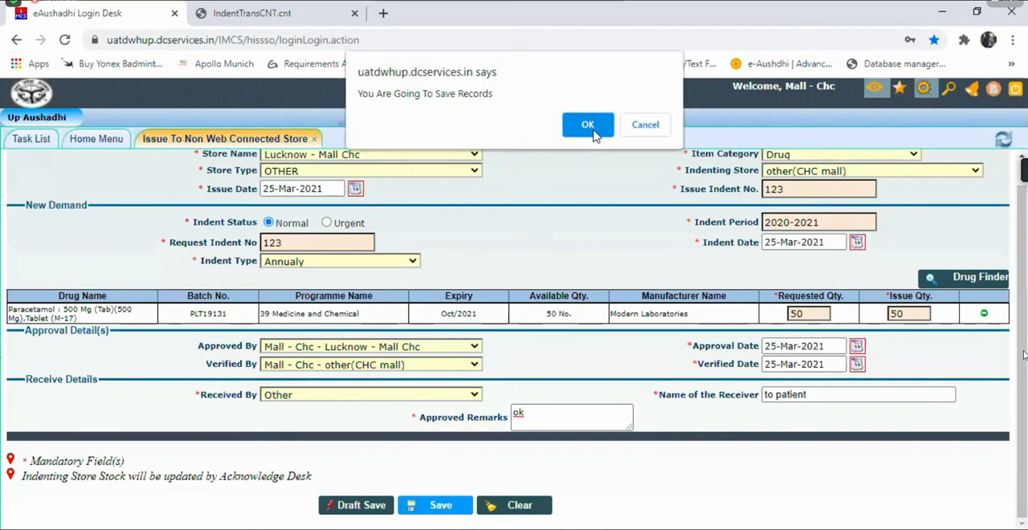
{"action": "left_click", "coordinate": [591, 127]}
{"action": "left_click", "coordinate": [592, 126]}
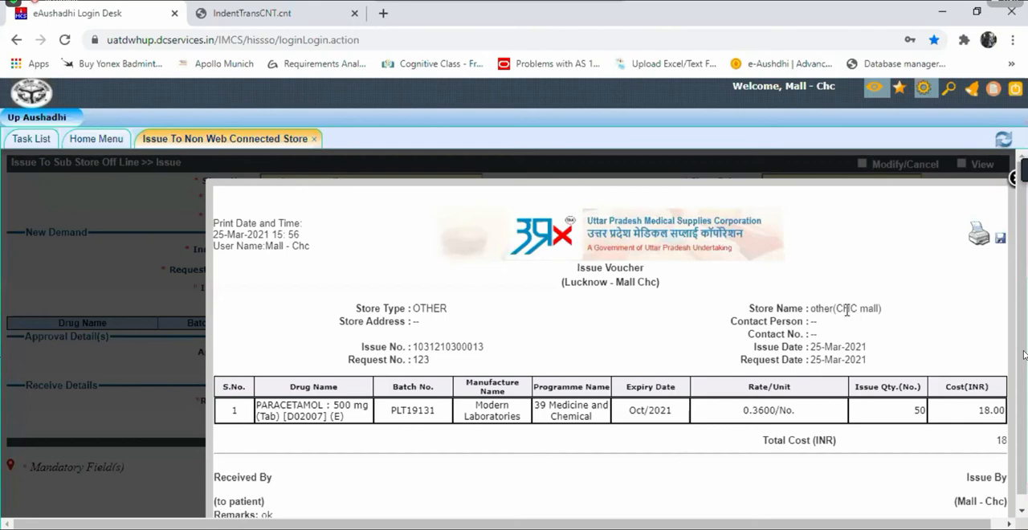
{"action": "left_click", "coordinate": [1014, 178]}
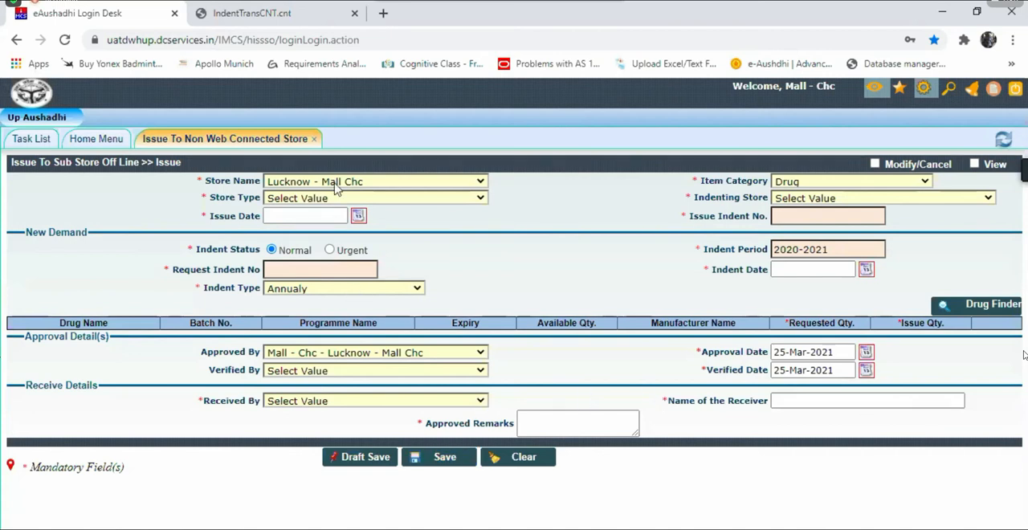
Step: Close Issue To Non Web Connected Store and start generating a new return request from the Return Request Desk
{"action": "left_click", "coordinate": [314, 138]}
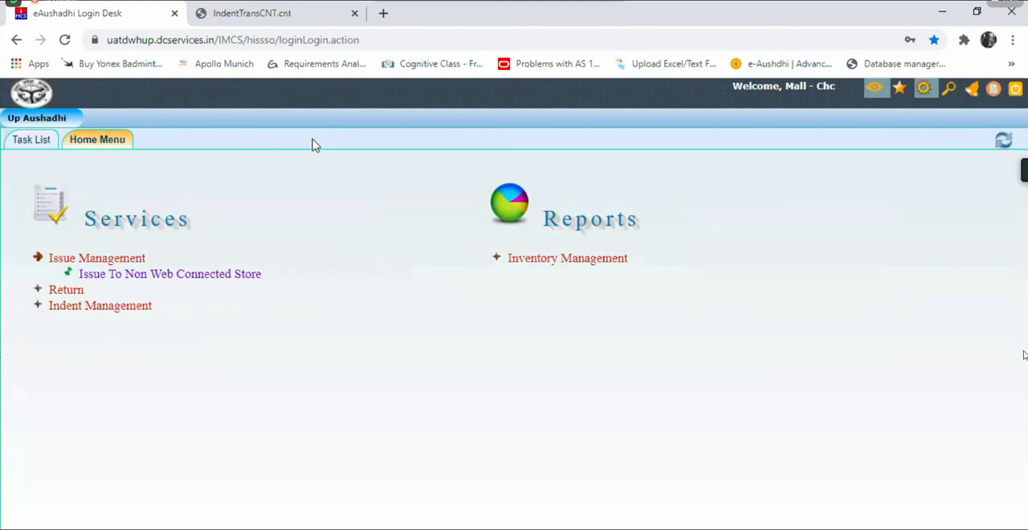
{"action": "left_click", "coordinate": [38, 289]}
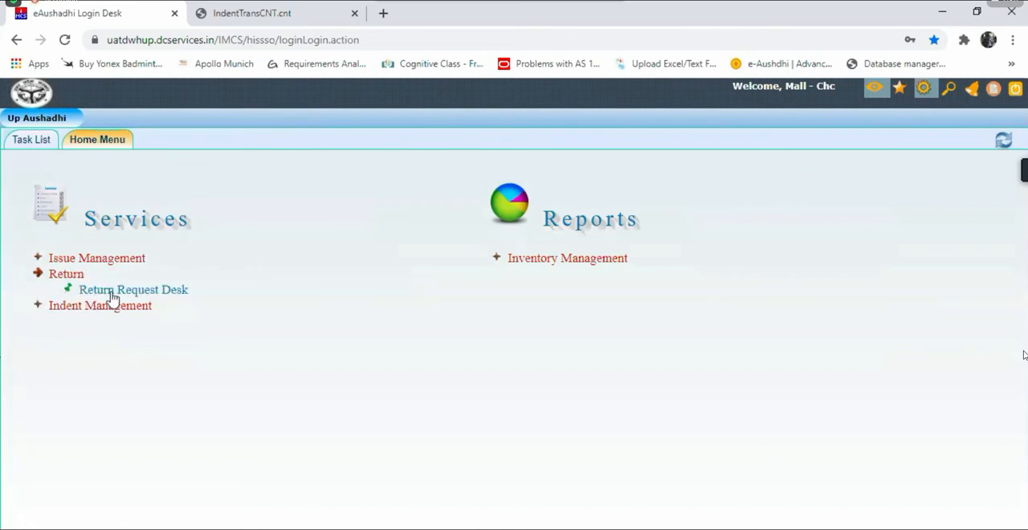
{"action": "left_click", "coordinate": [112, 293]}
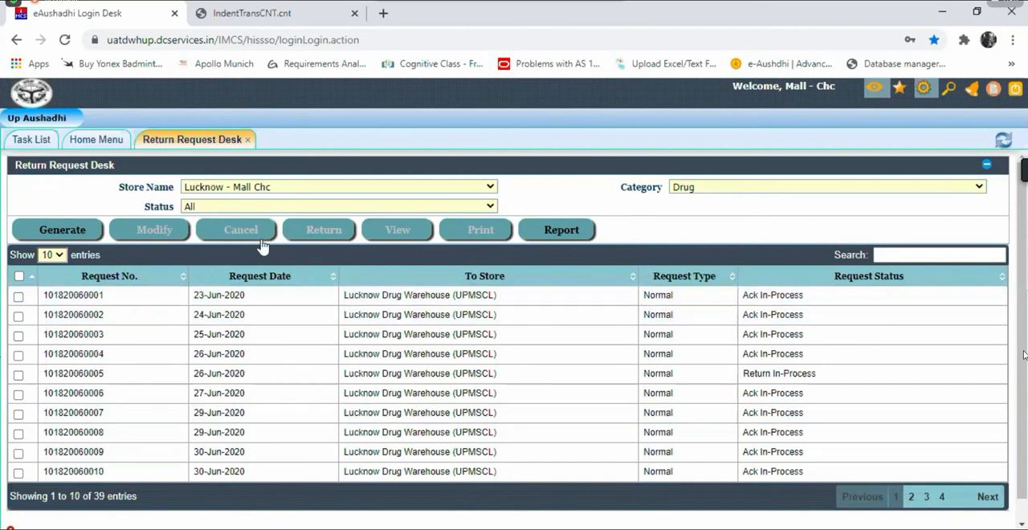
{"action": "left_click", "coordinate": [55, 232]}
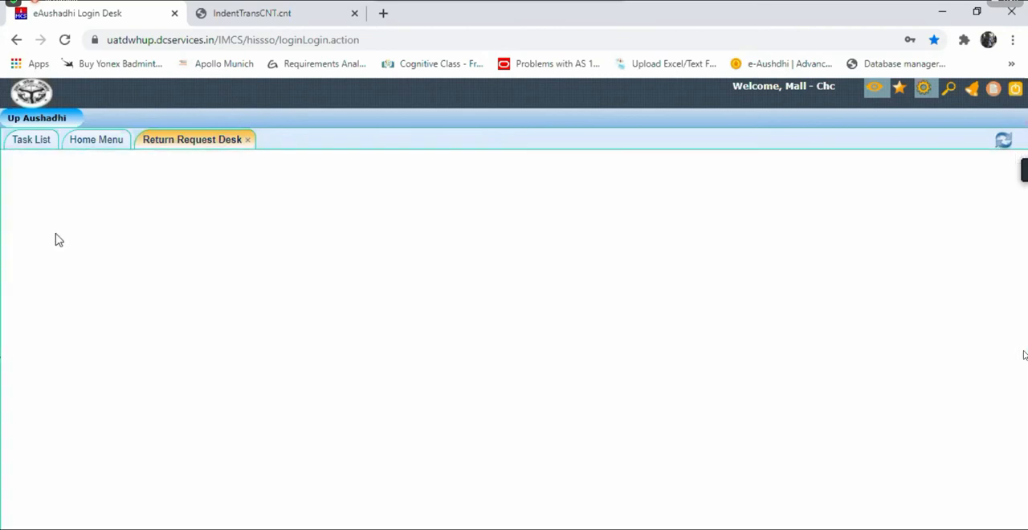
Step: Set the return's destination store to Lucknow Drug Warehouse (UPMSCL) and load its drug list
{"action": "left_click", "coordinate": [393, 212]}
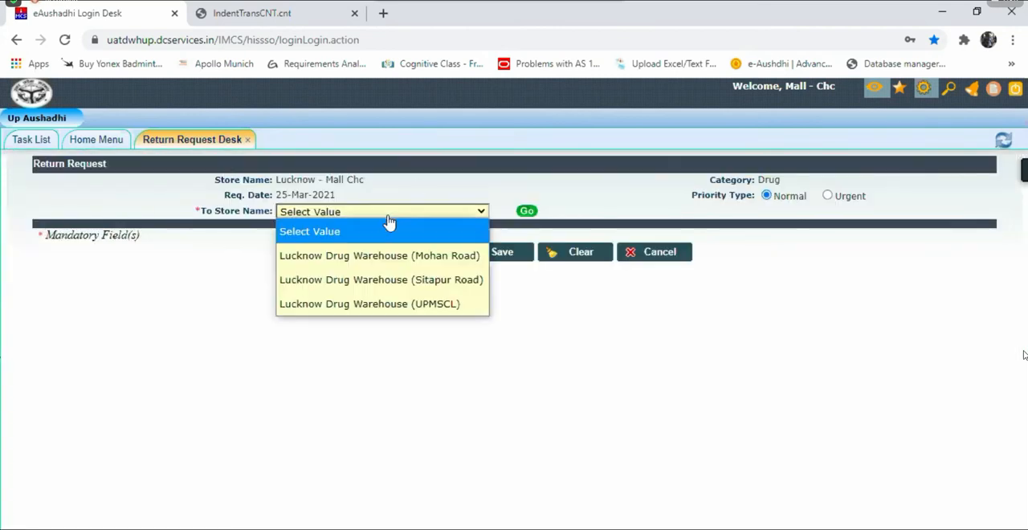
{"action": "left_click", "coordinate": [393, 303]}
{"action": "left_click", "coordinate": [526, 213]}
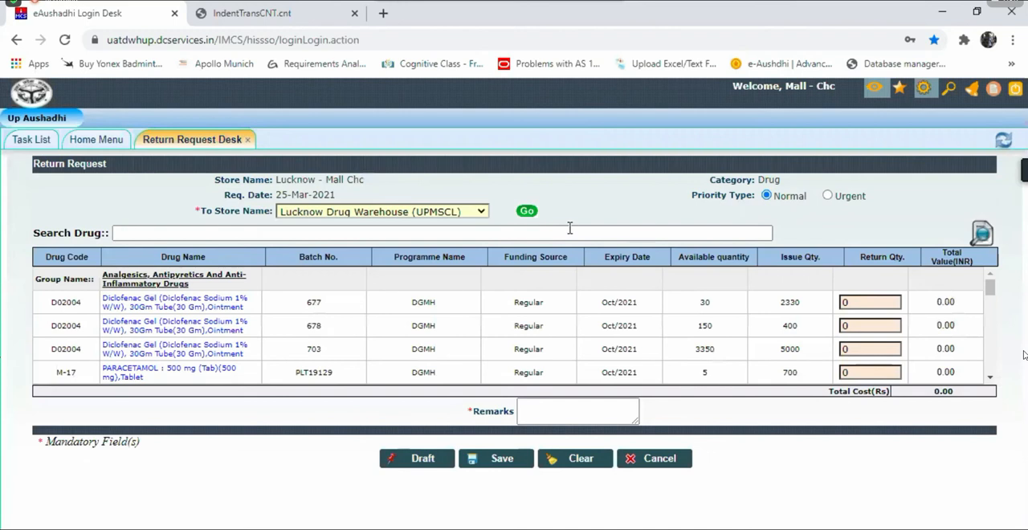
Step: Search the drug list for "para" and select the PARACETAMOL 500 mg tablet entry of batch PLT19129
{"action": "left_click", "coordinate": [319, 232]}
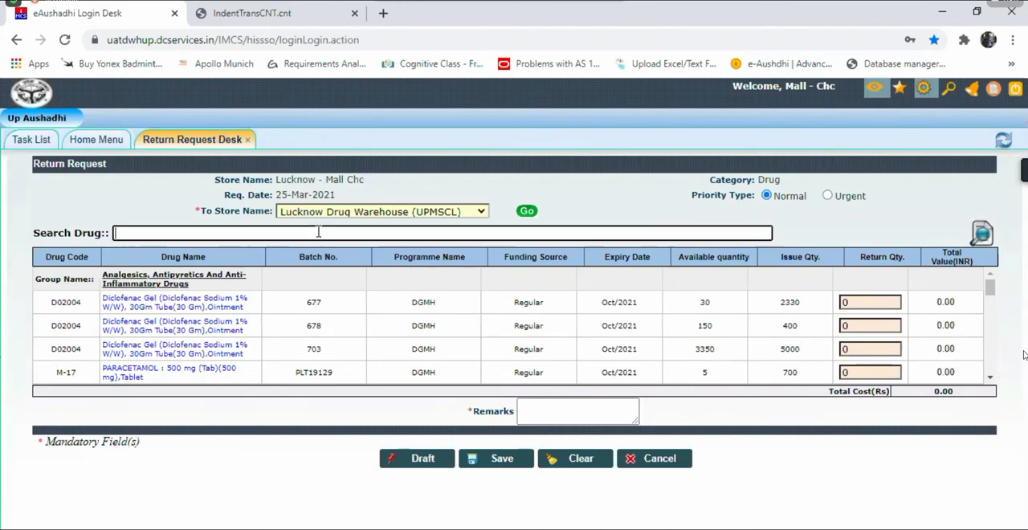
{"action": "type", "text": "para"}
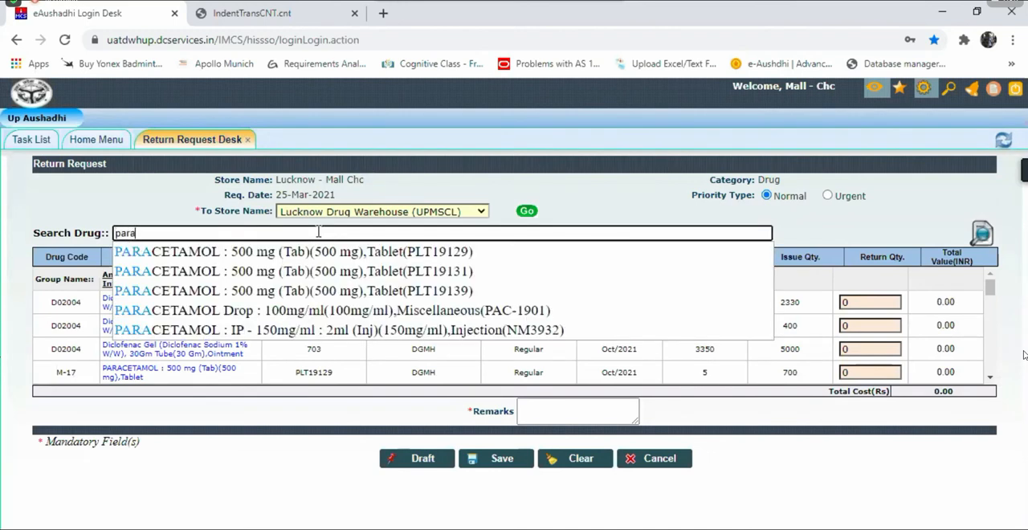
{"action": "left_click", "coordinate": [354, 257]}
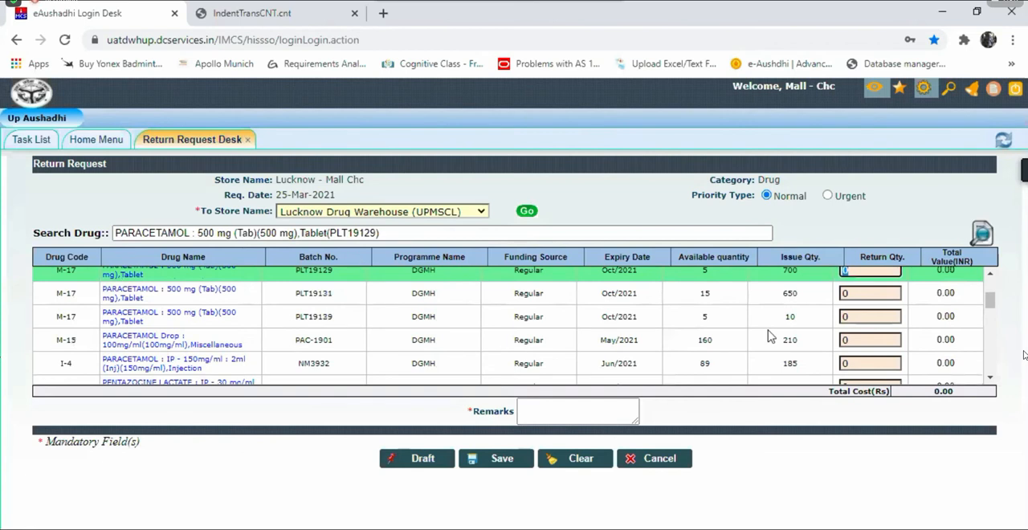
{"action": "left_click", "coordinate": [989, 276]}
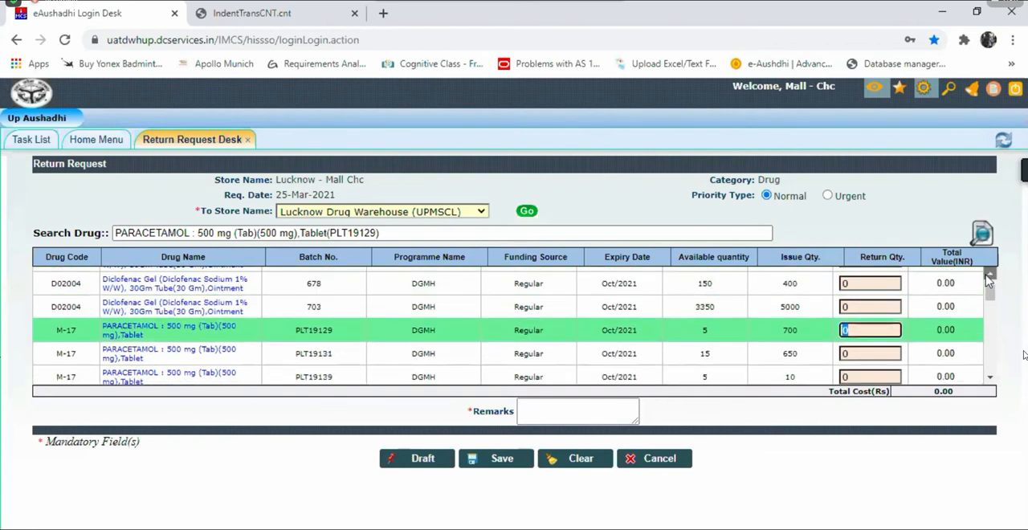
Step: Try to set the return quantity of PARACETAMOL 500 mg batch PLT19129 to 50
{"action": "key", "text": "BackSpace"}
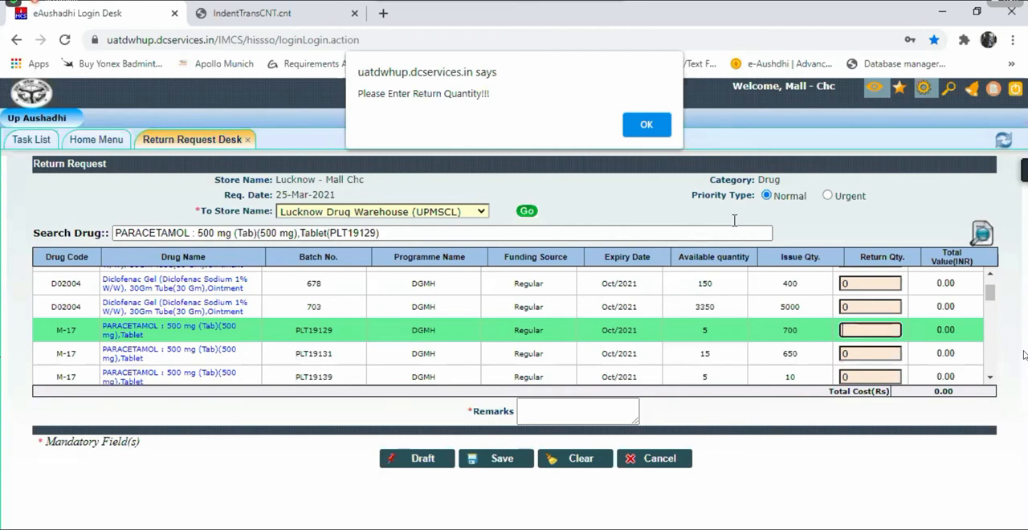
{"action": "left_click", "coordinate": [646, 125]}
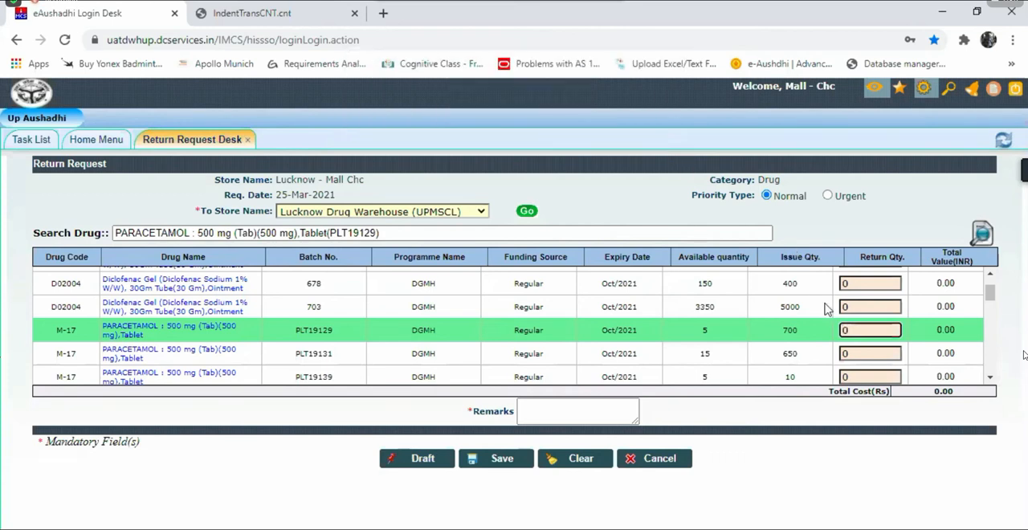
{"action": "key", "text": "BackSpace"}
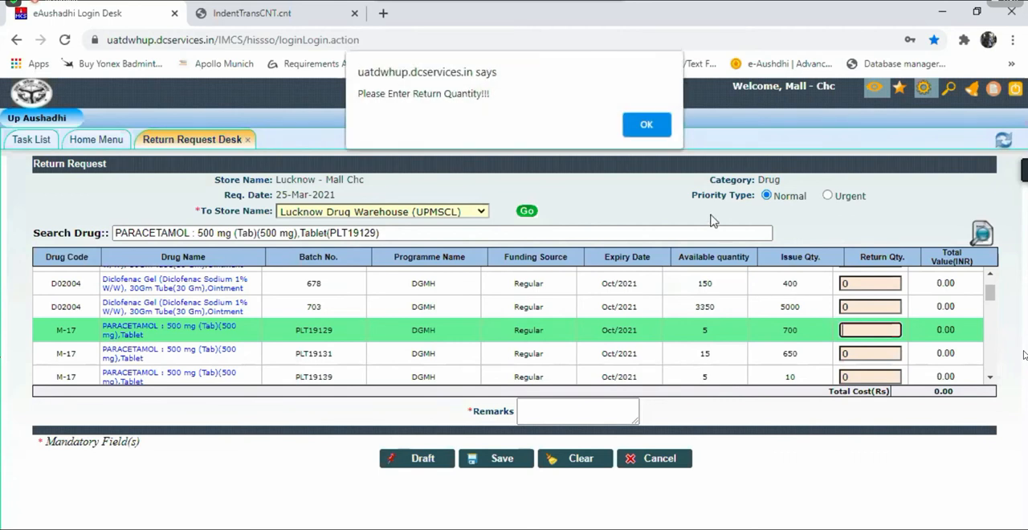
{"action": "left_click", "coordinate": [640, 124]}
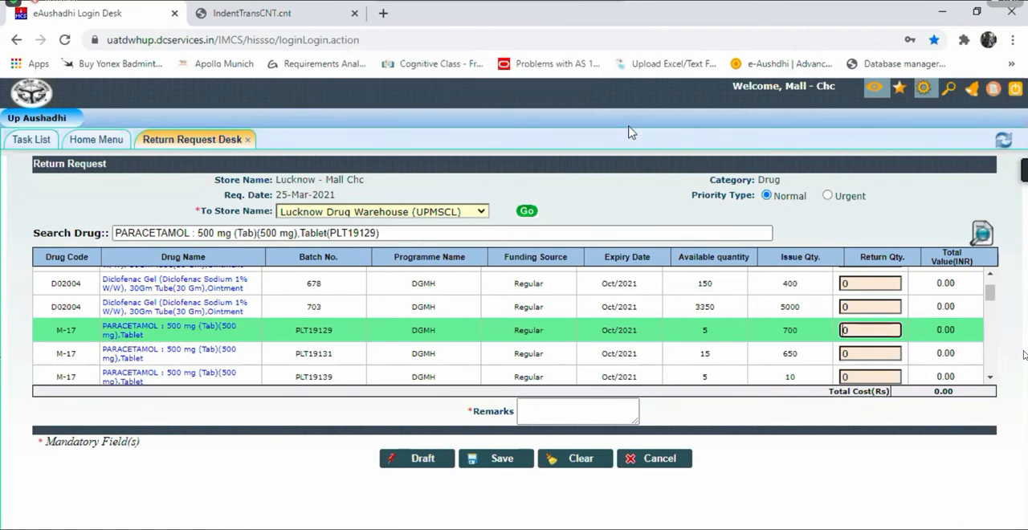
{"action": "type", "text": "5"}
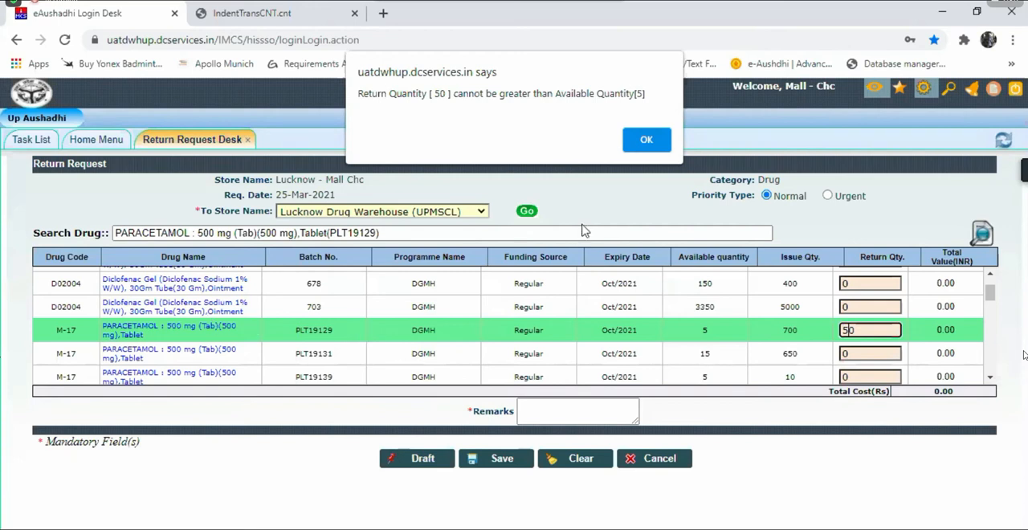
{"action": "left_click", "coordinate": [646, 141]}
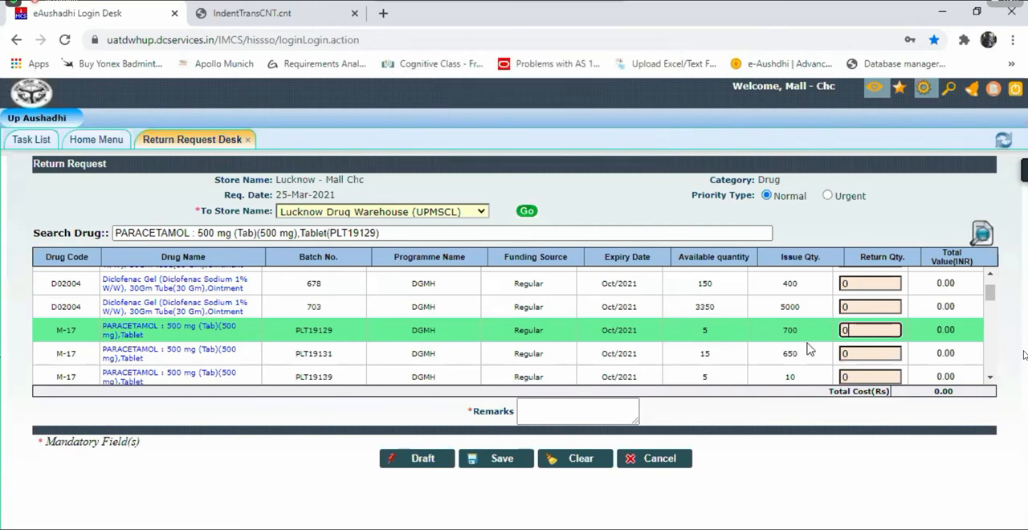
Step: Set the return quantity of Diclofenac Gel 30 Gm tube, batch 703, to 50
{"action": "left_click", "coordinate": [852, 307]}
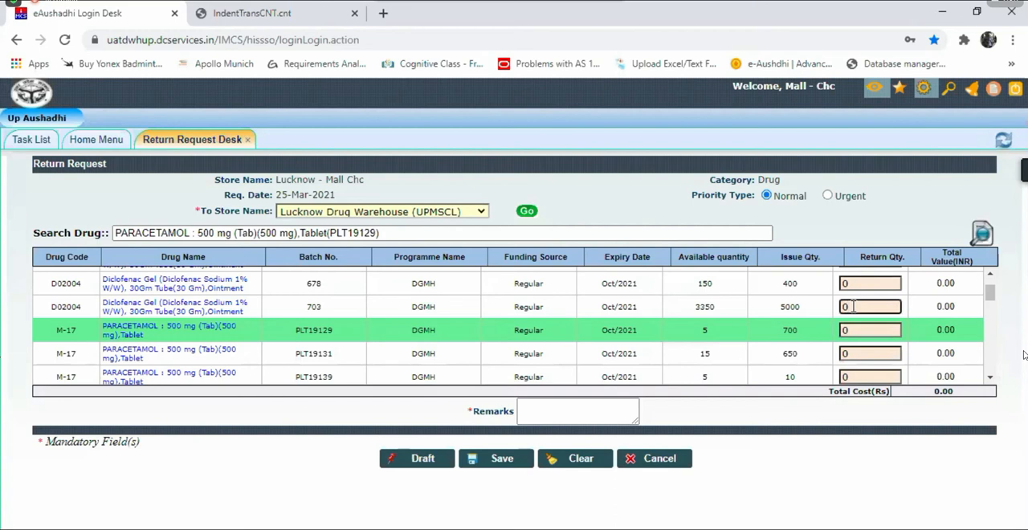
{"action": "key", "text": "BackSpace"}
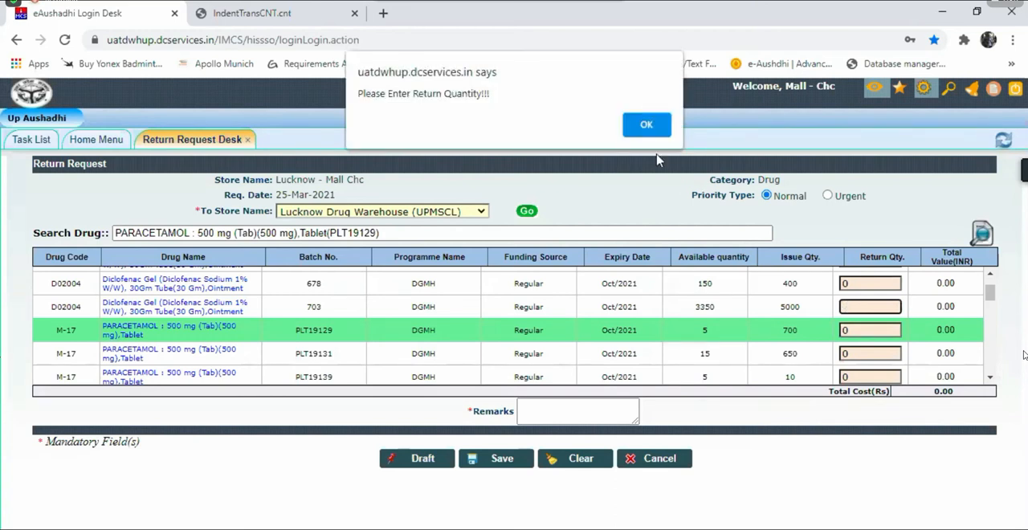
{"action": "left_click", "coordinate": [651, 123]}
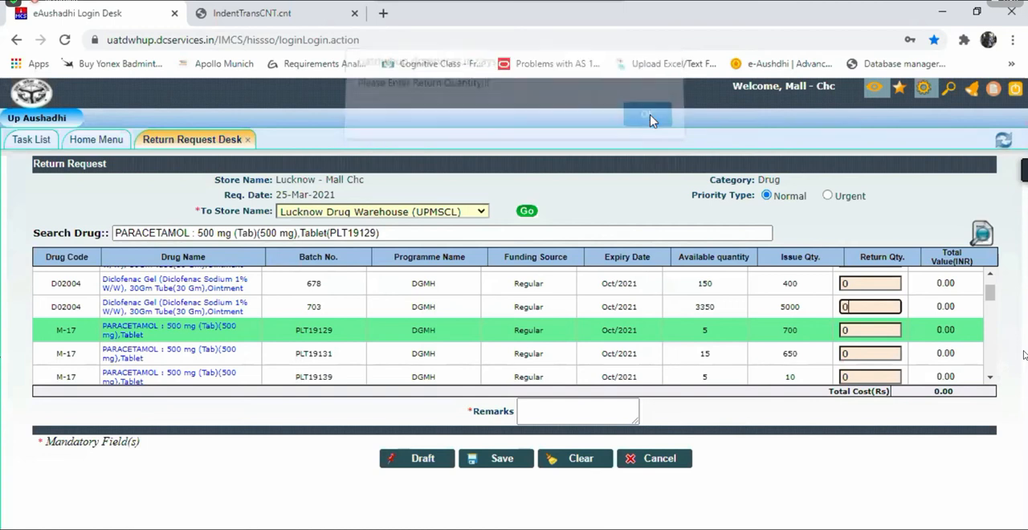
{"action": "type", "text": "5"}
{"action": "left_click", "coordinate": [763, 406]}
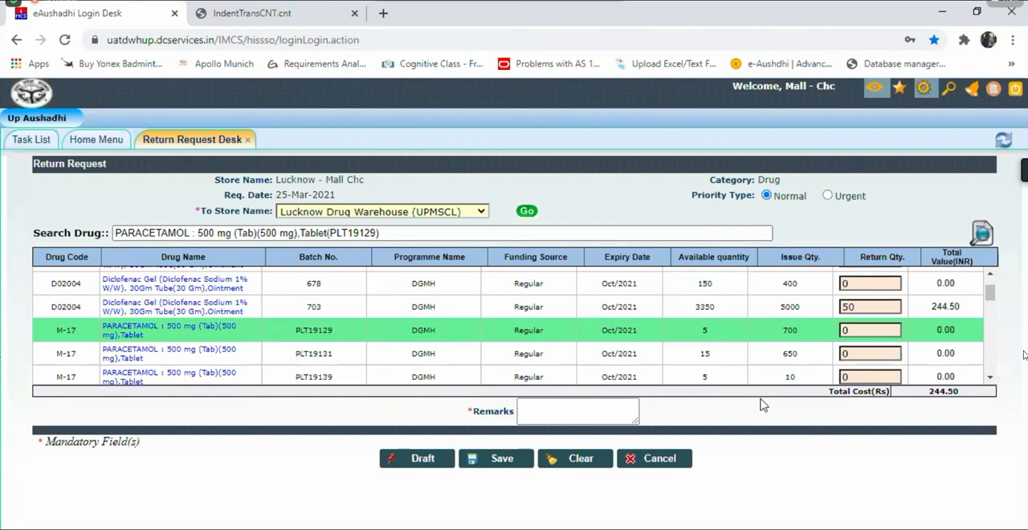
Step: Enter "ok" as the return request's remarks, then save the request and confirm saving it
{"action": "left_click", "coordinate": [554, 417]}
{"action": "type", "text": "ok"}
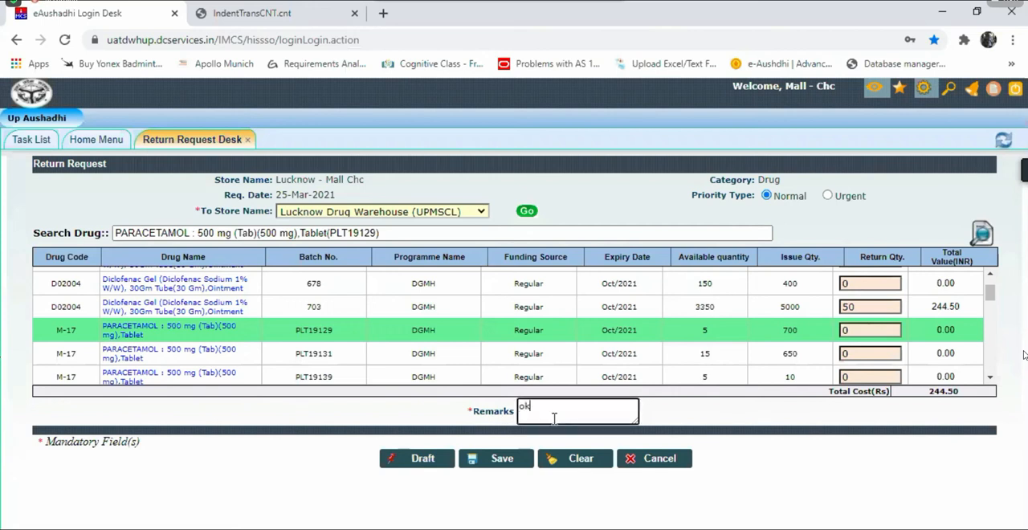
{"action": "left_click", "coordinate": [497, 459]}
{"action": "left_click", "coordinate": [587, 127]}
{"action": "left_click", "coordinate": [583, 129]}
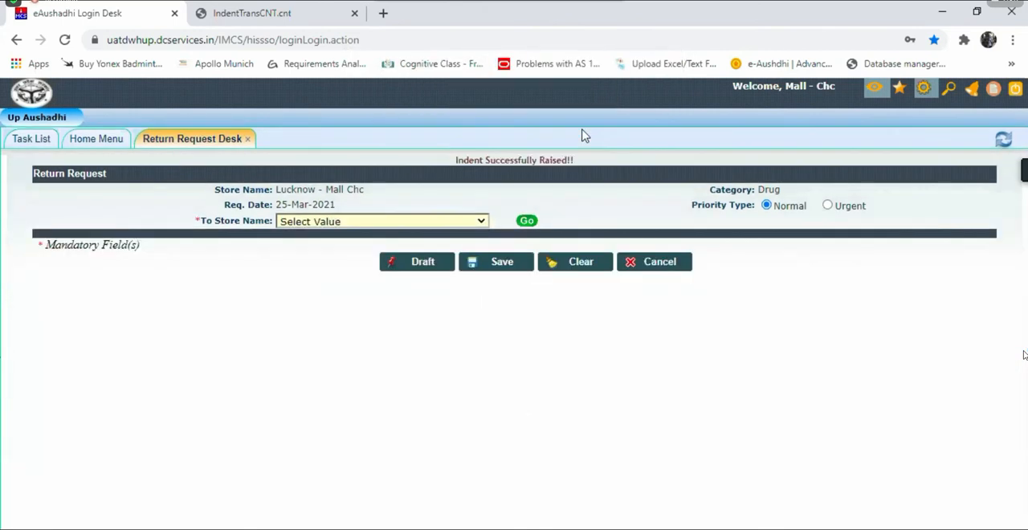
Step: Reload the Return Request Desk, sort requests by newest date, and open the 25-Mar-2021 request for return
{"action": "left_click", "coordinate": [1004, 142]}
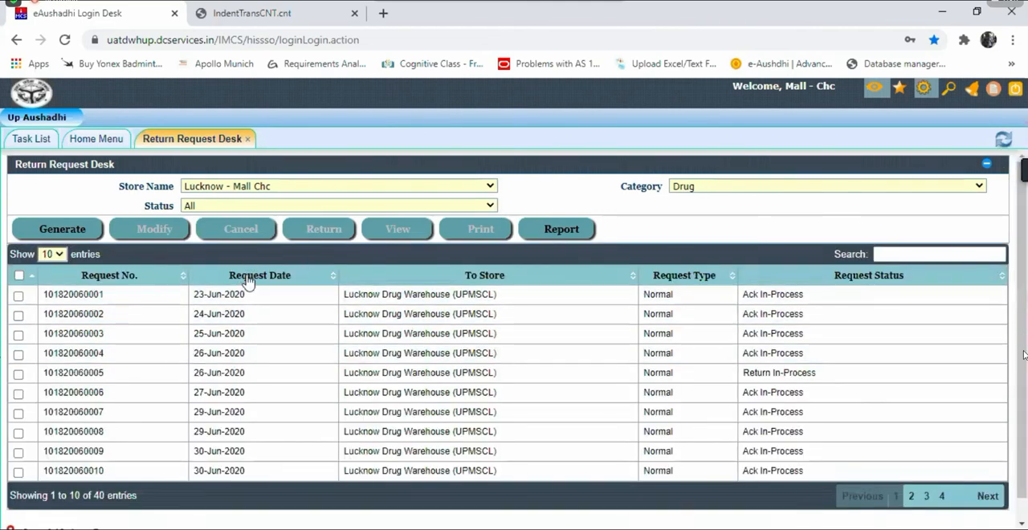
{"action": "left_click", "coordinate": [248, 277]}
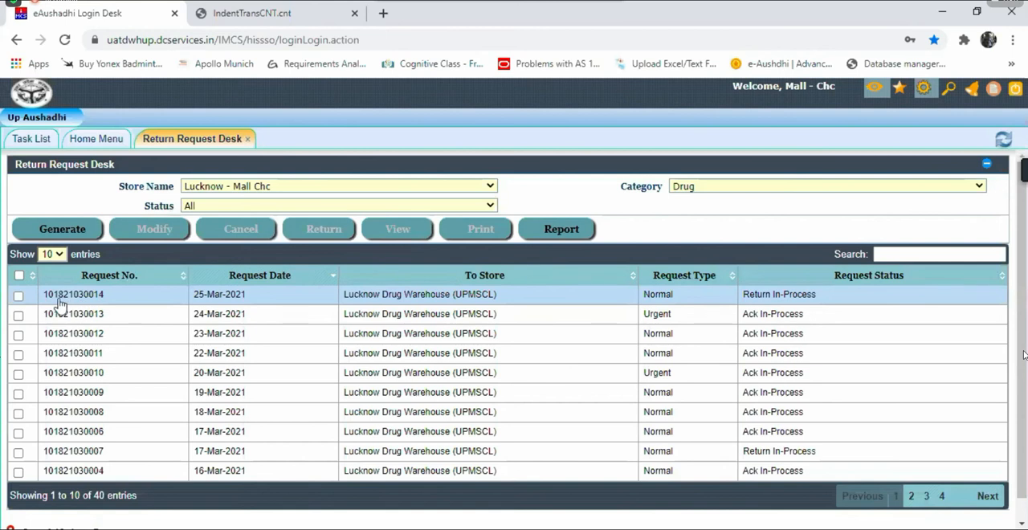
{"action": "left_click", "coordinate": [17, 296]}
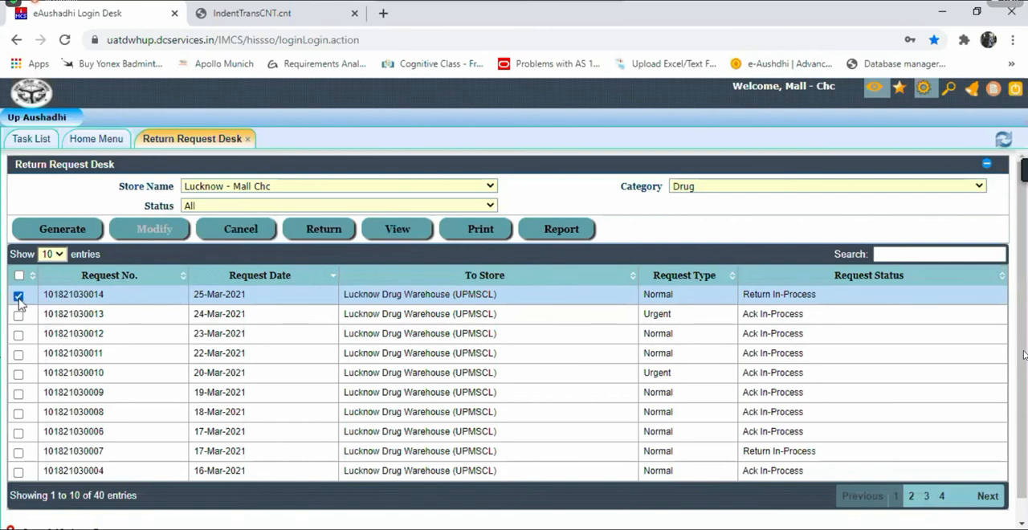
{"action": "left_click", "coordinate": [318, 232]}
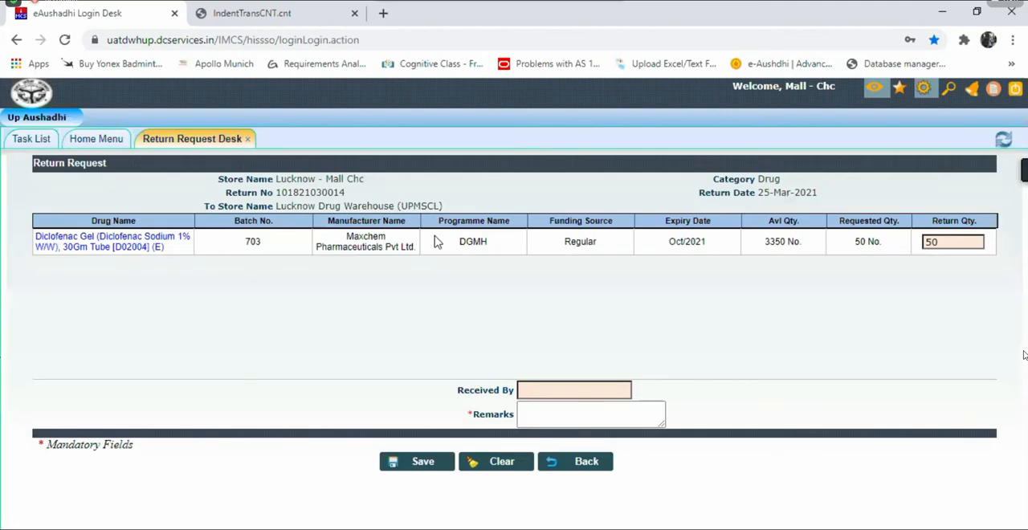
Step: Save and confirm the drug return with remarks "ok", then close the return details voucher and the Return Request Desk
{"action": "left_click", "coordinate": [551, 416]}
{"action": "type", "text": "ok"}
{"action": "left_click", "coordinate": [418, 461]}
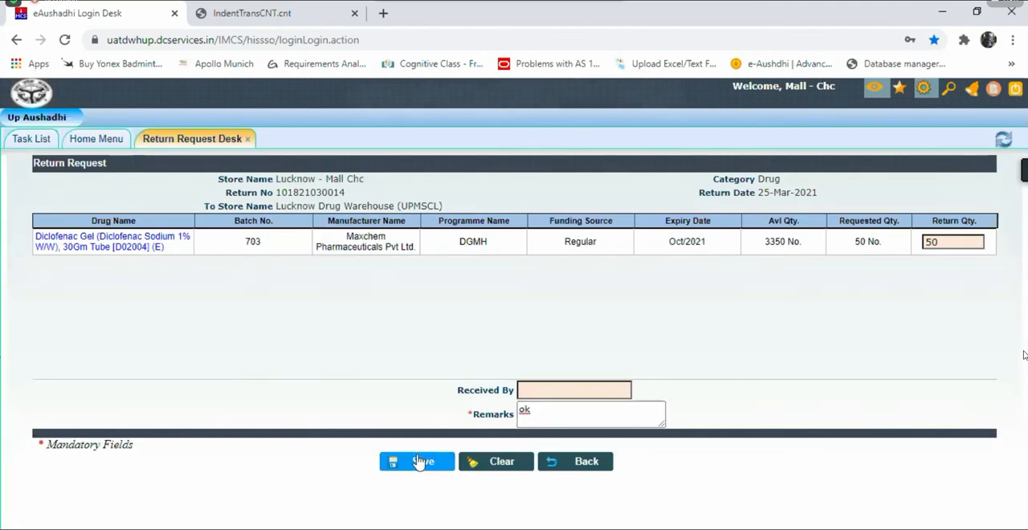
{"action": "left_click", "coordinate": [576, 127]}
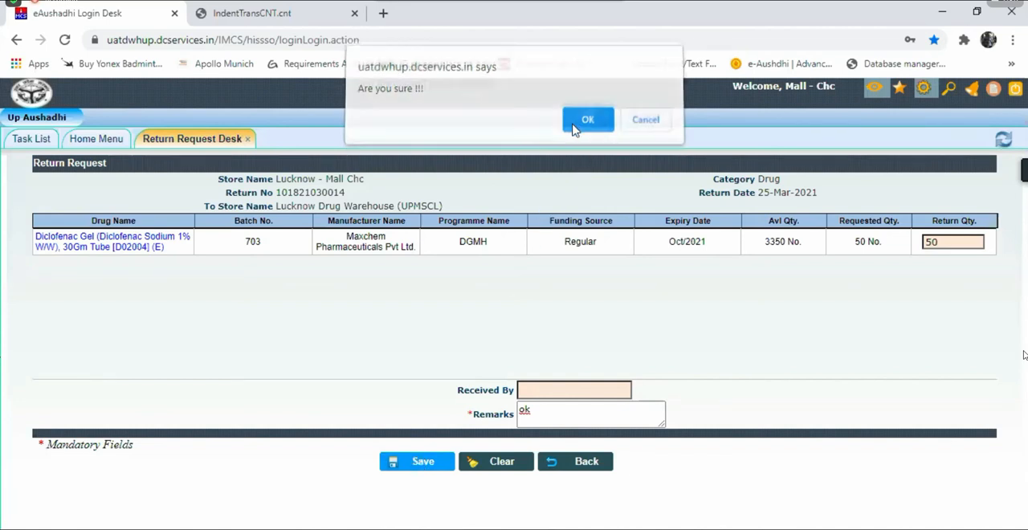
{"action": "left_click", "coordinate": [576, 127]}
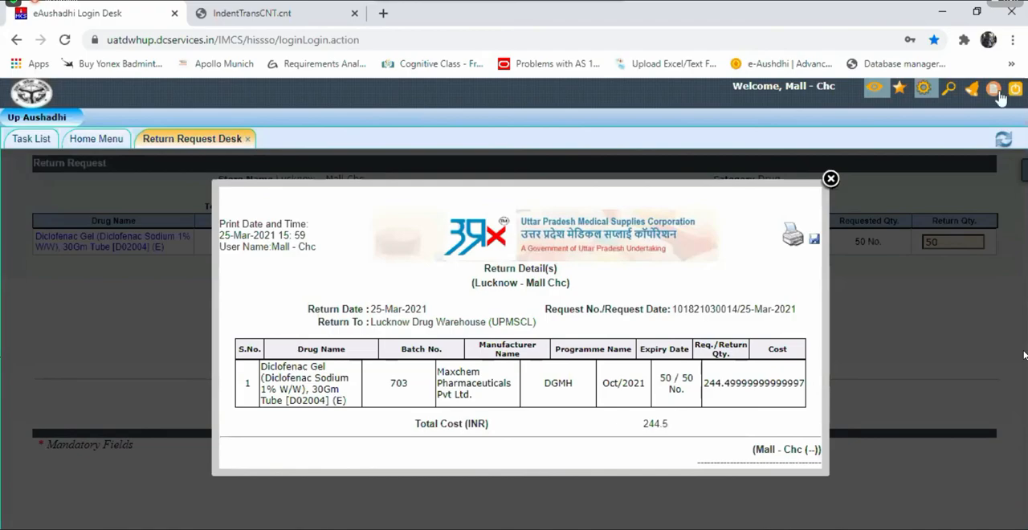
{"action": "left_click", "coordinate": [830, 178]}
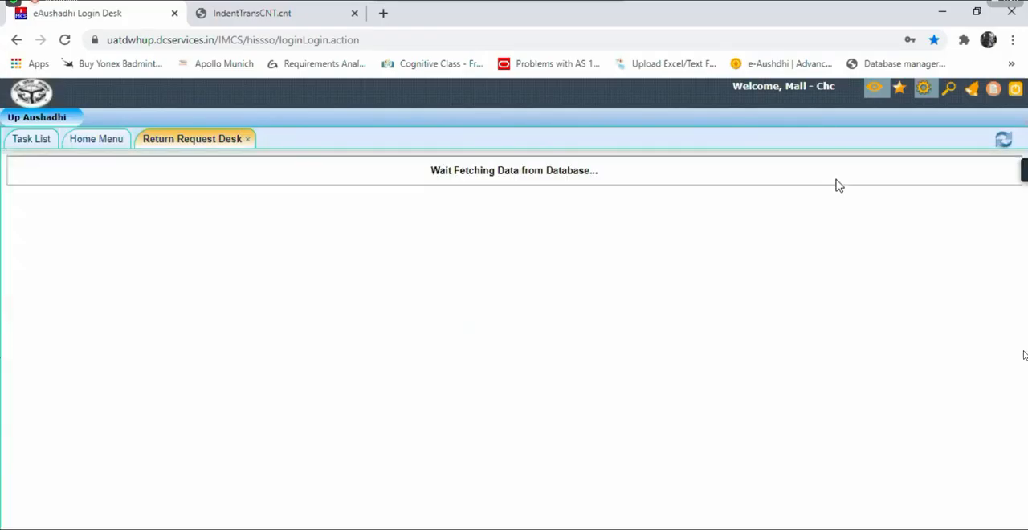
{"action": "left_click", "coordinate": [249, 140]}
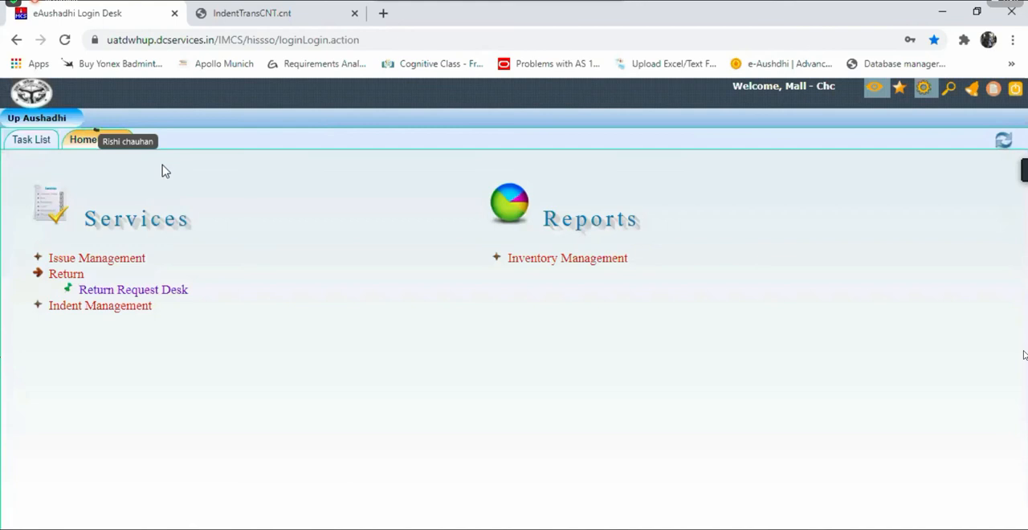
Step: Open the Issue Register report under Inventory Management on the Home Menu
{"action": "left_click", "coordinate": [228, 13]}
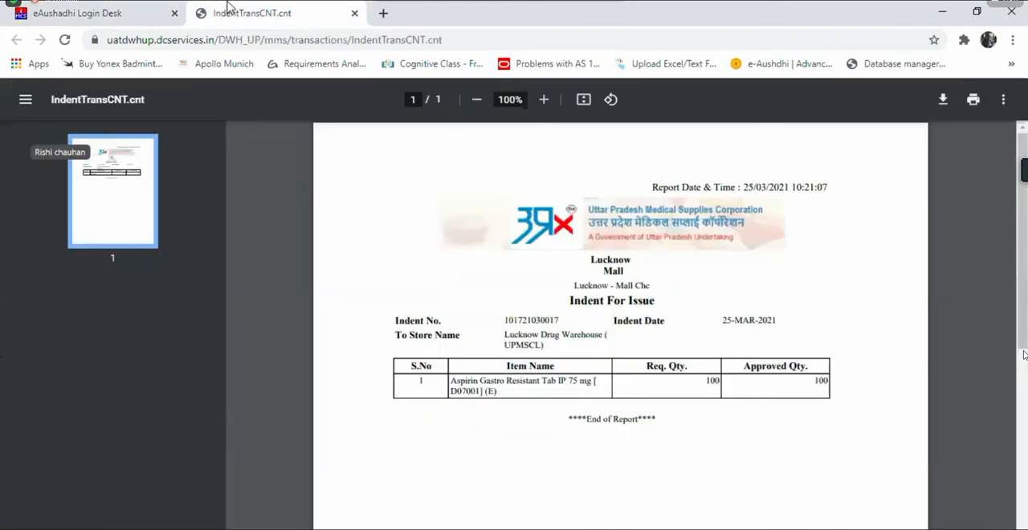
{"action": "left_click", "coordinate": [117, 5]}
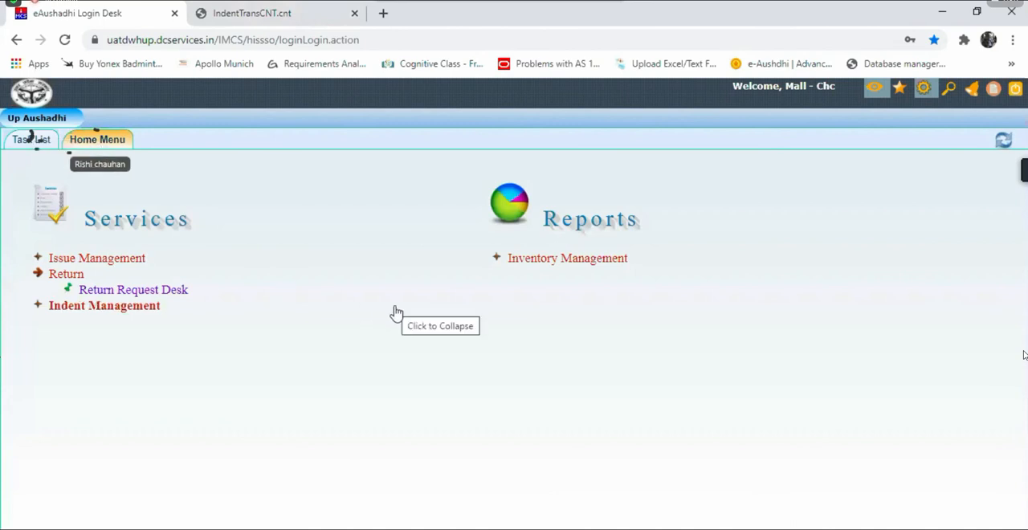
{"action": "left_click", "coordinate": [616, 261]}
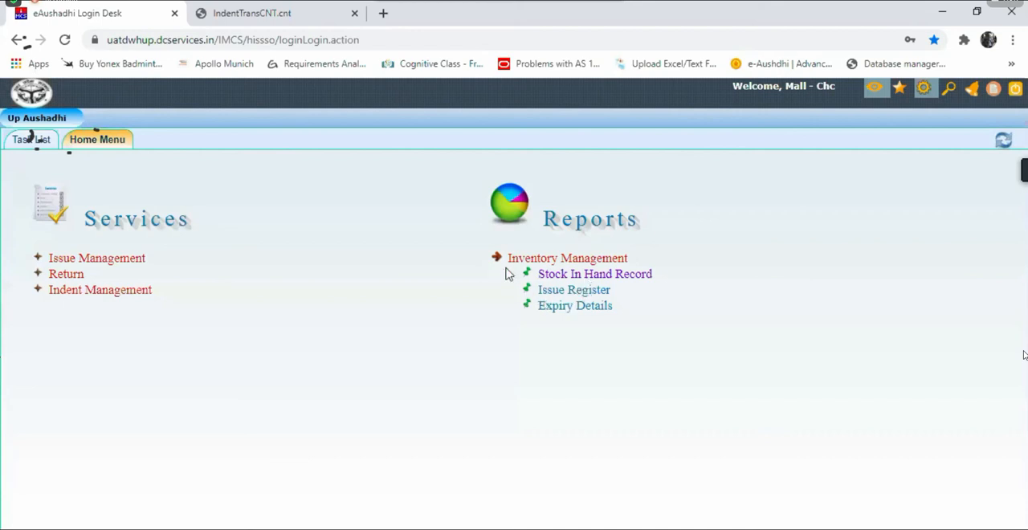
{"action": "left_click", "coordinate": [587, 297]}
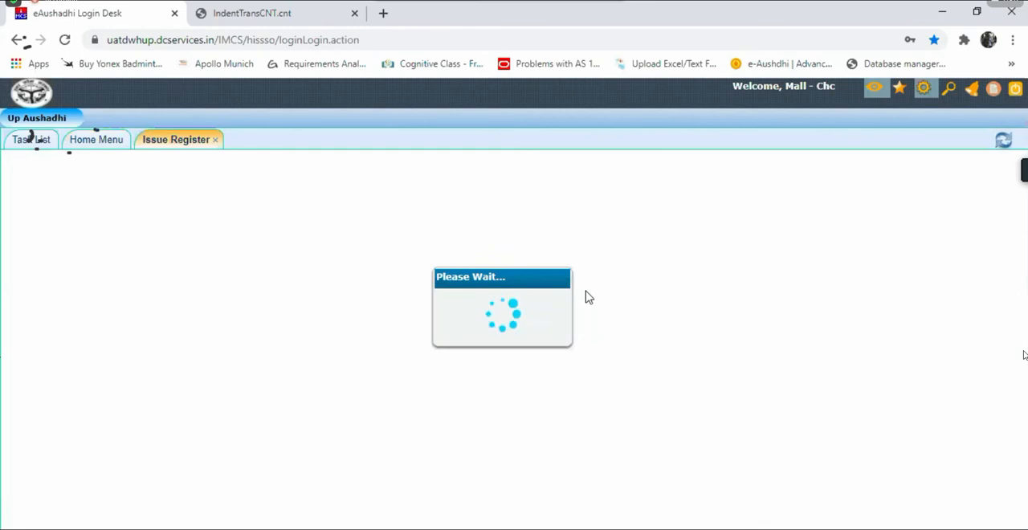
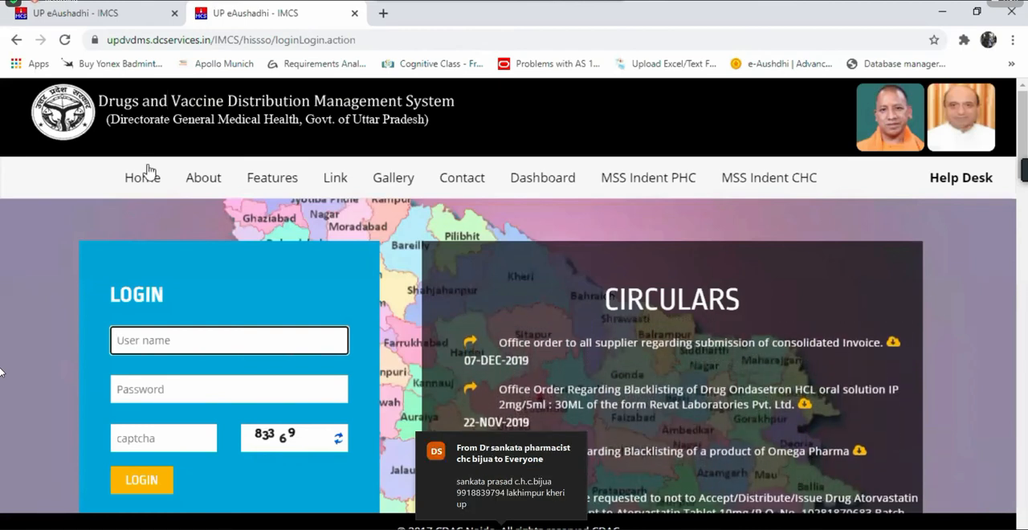
Step: View the Help Desk contact list on the portal's home page, then close it
{"action": "left_click", "coordinate": [270, 259]}
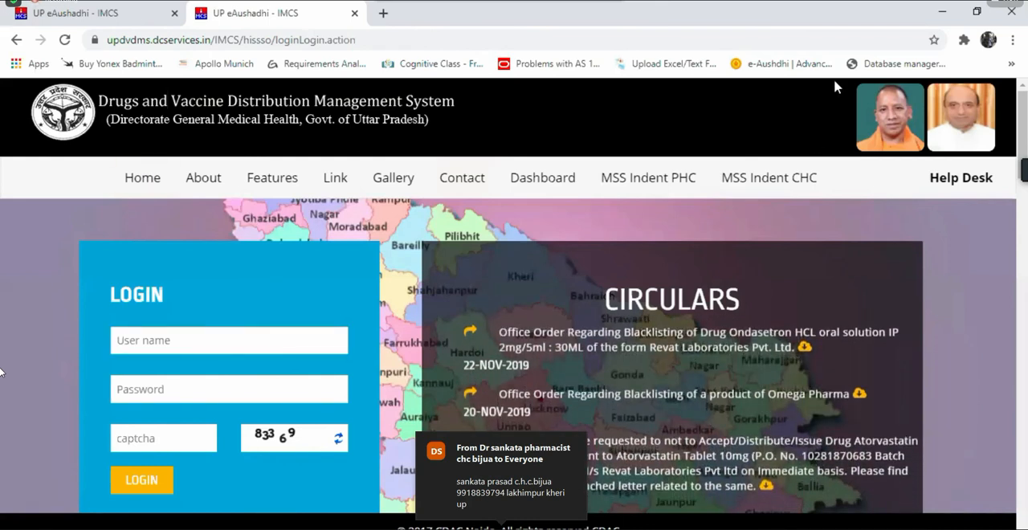
{"action": "left_click", "coordinate": [950, 182]}
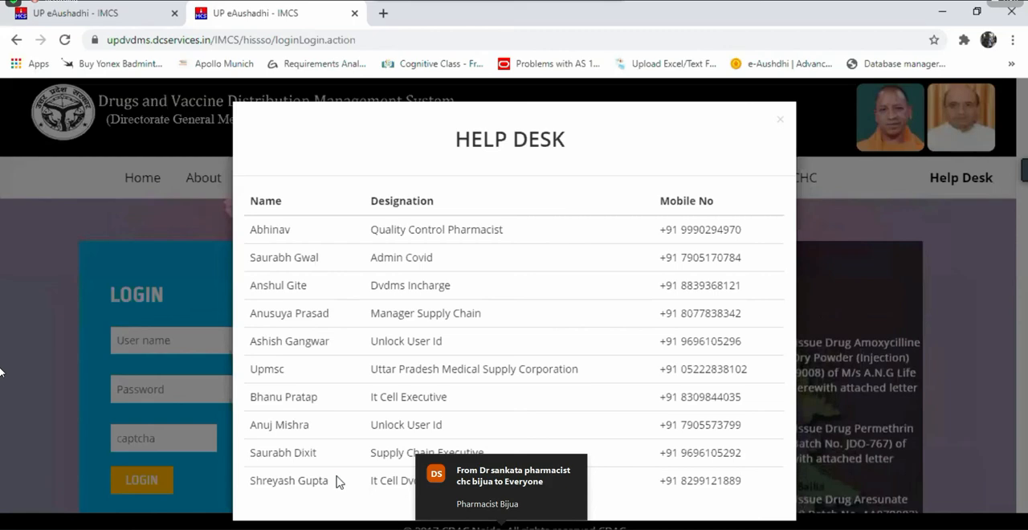
{"action": "left_click_drag", "start_coordinate": [786, 122], "coordinate": [779, 120]}
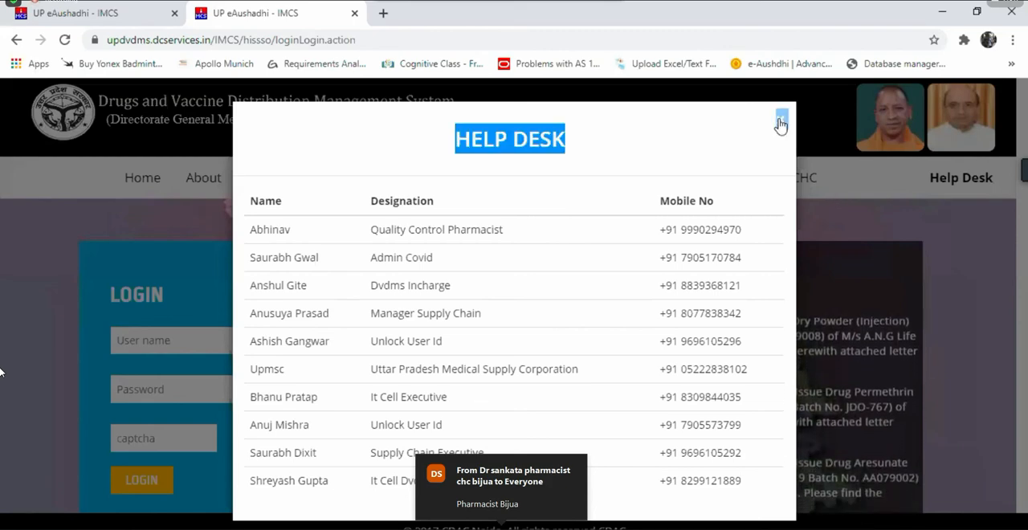
{"action": "left_click", "coordinate": [779, 122]}
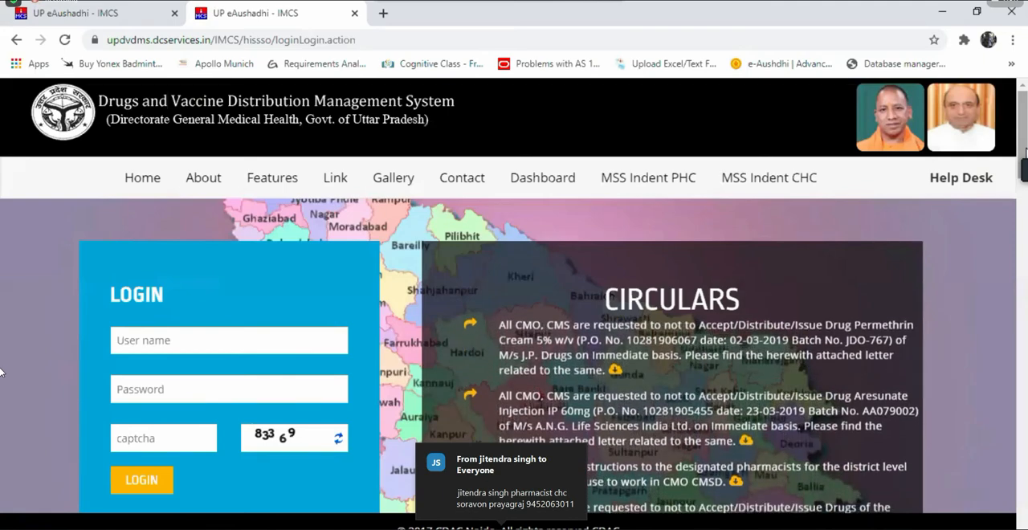
Step: View the Video Tutorials list in the home page's Useful Link section, then close it
{"action": "scroll", "coordinate": [1, 372], "scroll_direction": "down", "scroll_amount": 3}
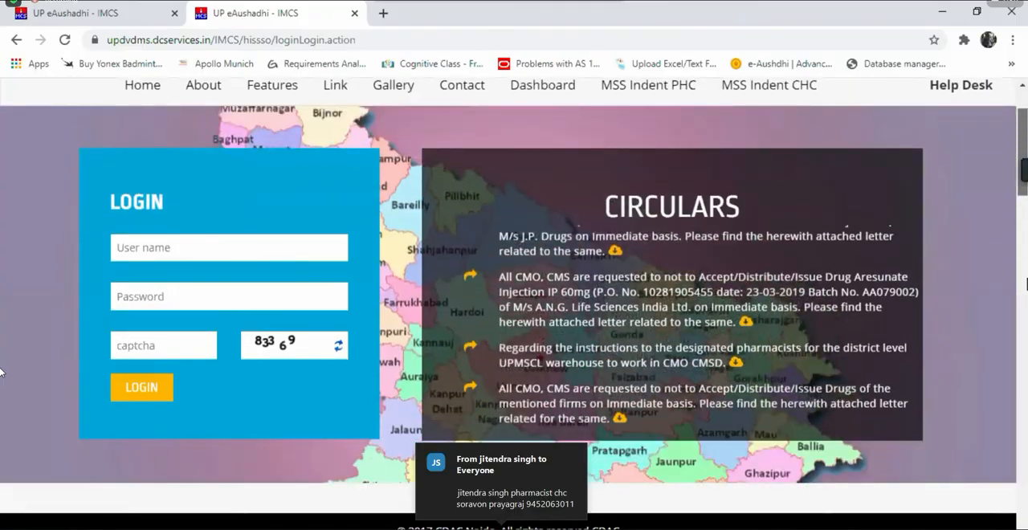
{"action": "scroll", "coordinate": [1, 371], "scroll_direction": "down", "scroll_amount": 5}
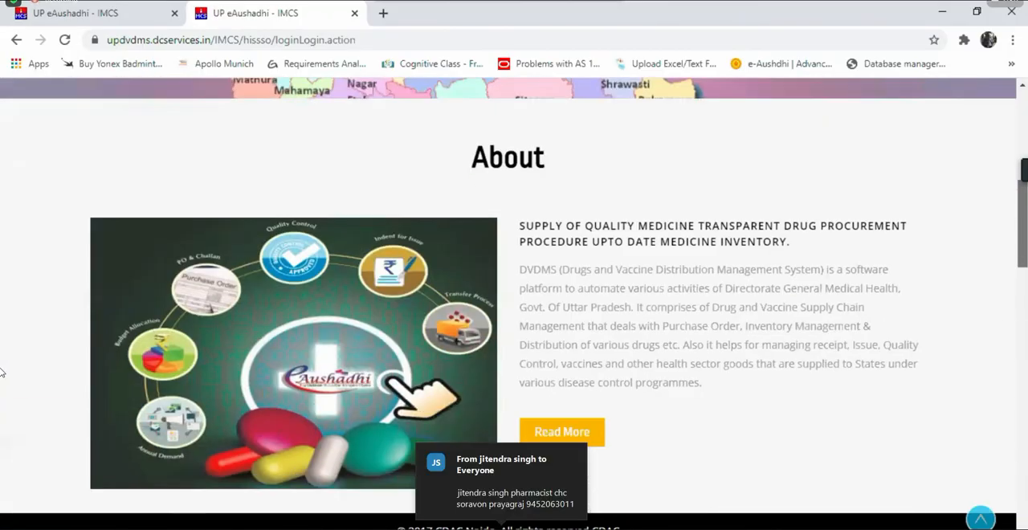
{"action": "scroll", "coordinate": [2, 372], "scroll_direction": "down", "scroll_amount": 9}
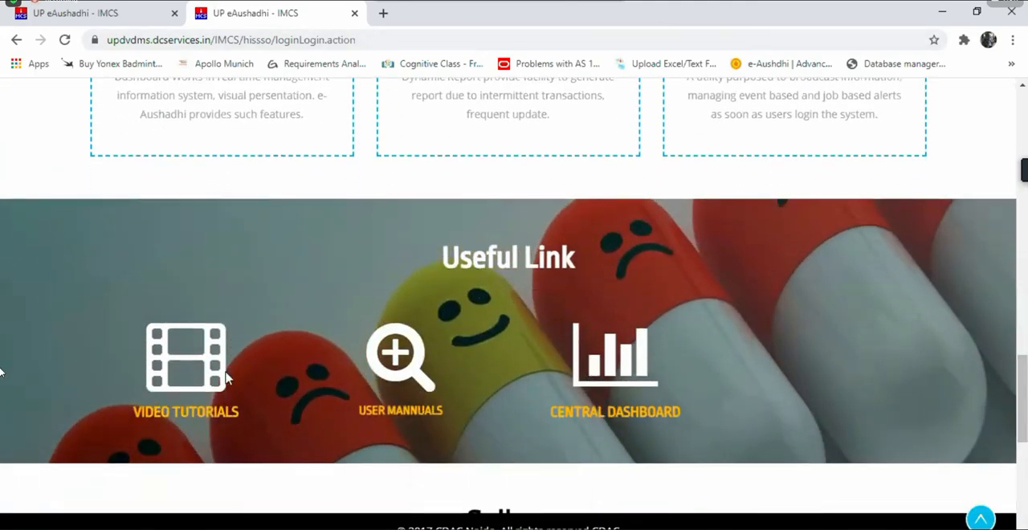
{"action": "left_click", "coordinate": [207, 423]}
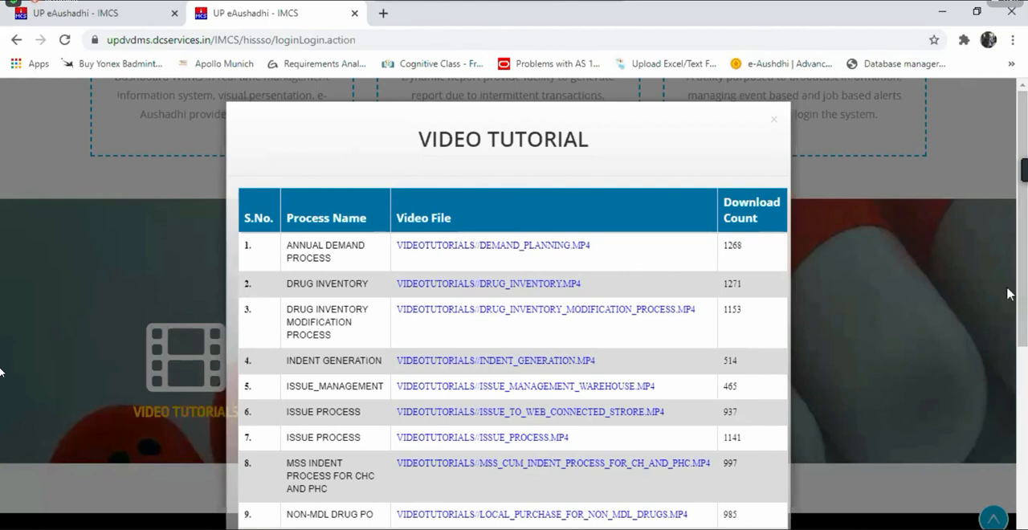
{"action": "left_click", "coordinate": [1009, 294]}
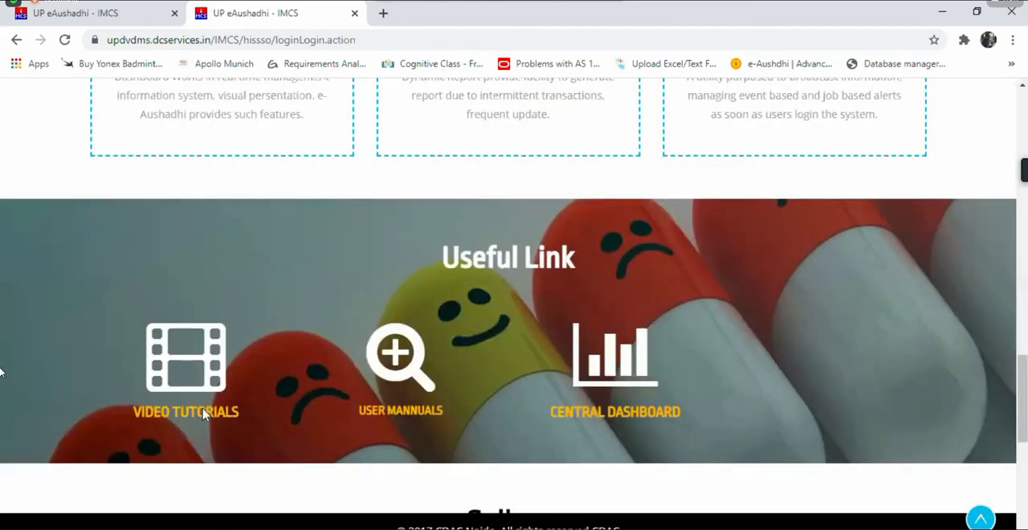
{"action": "left_click", "coordinate": [204, 413]}
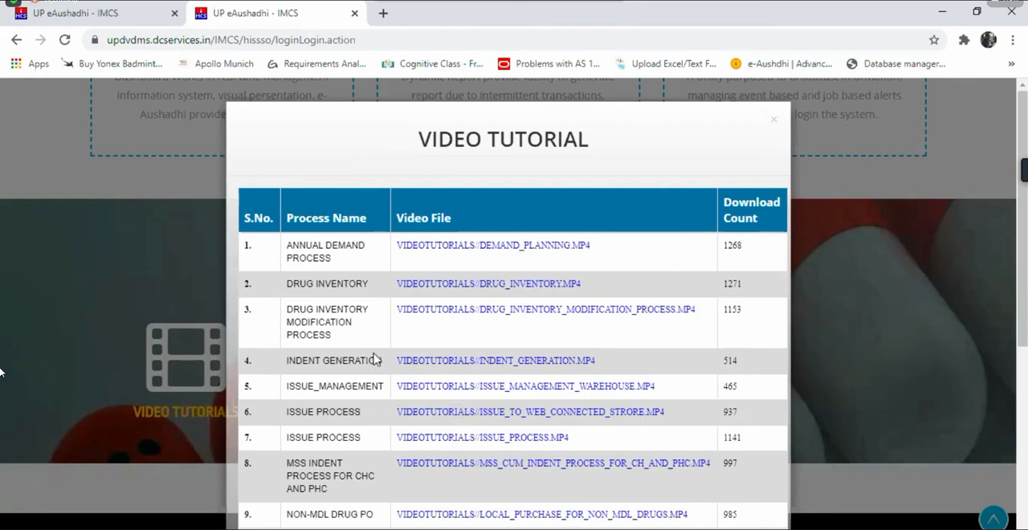
{"action": "left_click", "coordinate": [774, 120]}
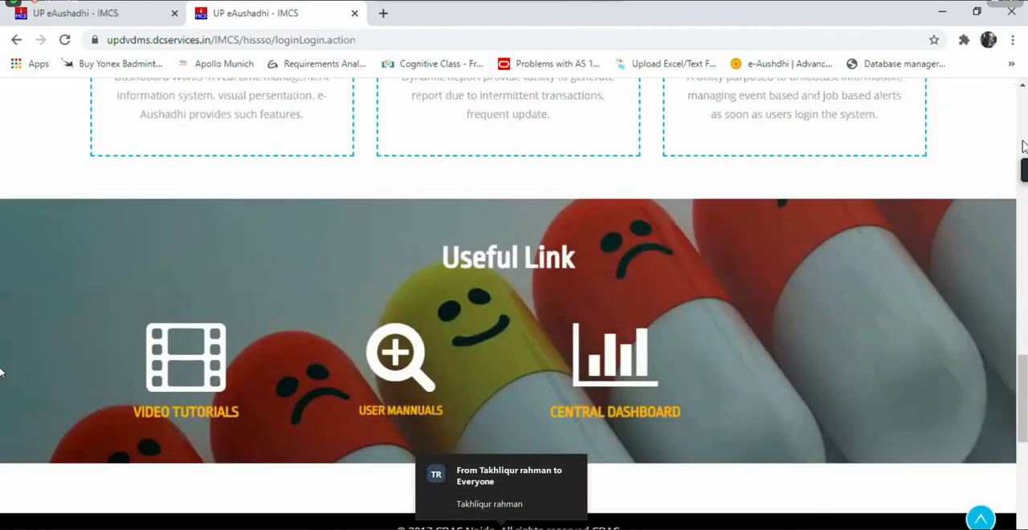
{"action": "scroll", "coordinate": [1022, 146], "scroll_direction": "up", "scroll_amount": 15}
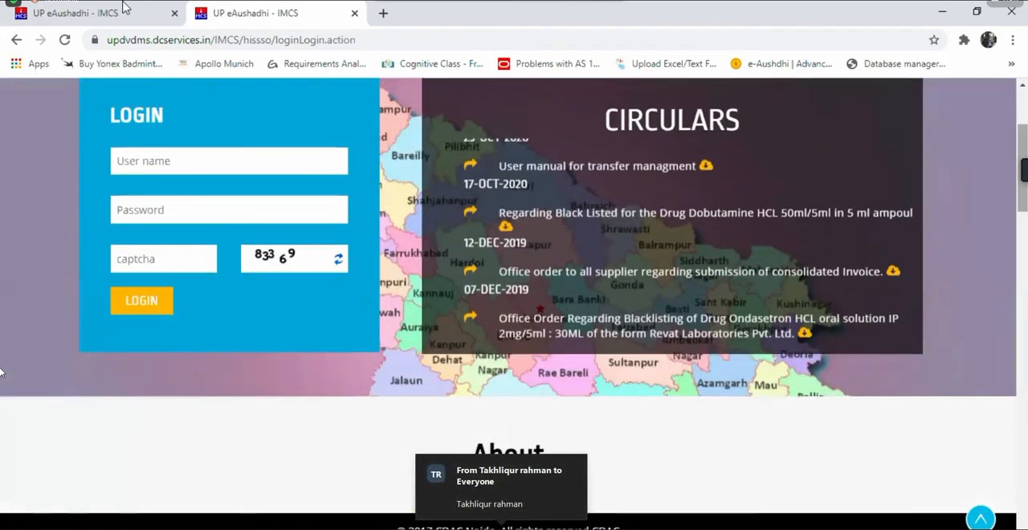
Step: Switch to the uatdwhup.dcservices.in login page and replace the prefilled user name with mall_chc
{"action": "left_click", "coordinate": [125, 7]}
{"action": "left_click", "coordinate": [202, 345]}
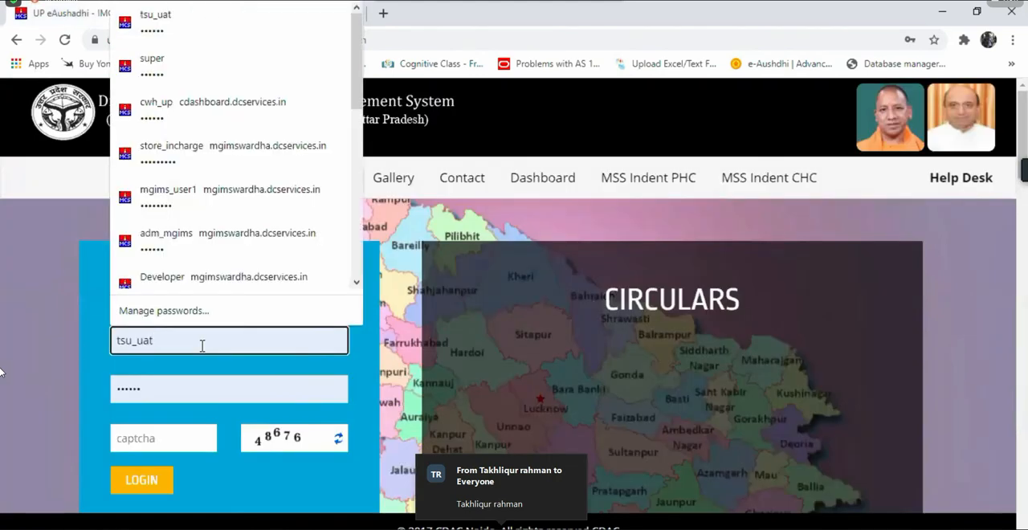
{"action": "key", "text": "BackSpace"}
{"action": "key", "text": "BackSpace"}
{"action": "key", "text": "BackSpace"}
{"action": "key", "text": "BackSpace"}
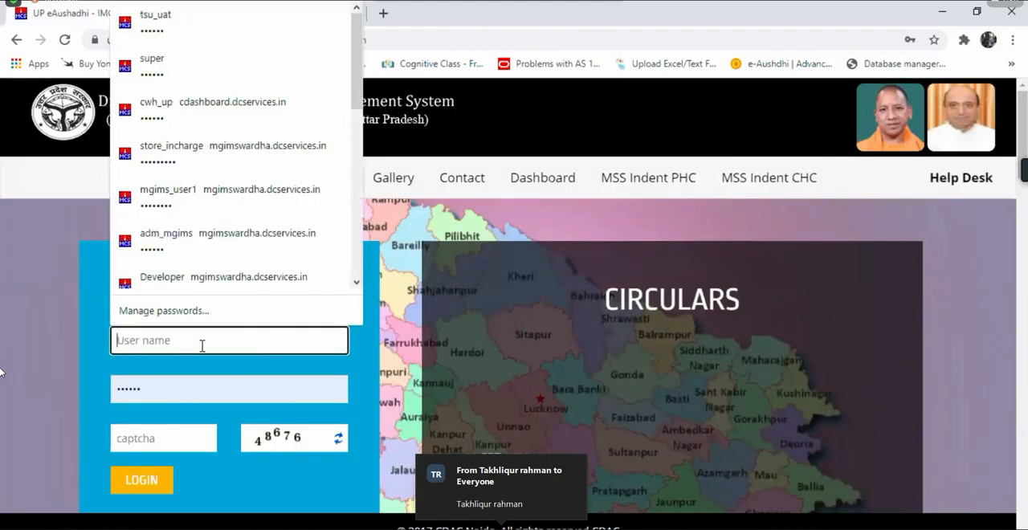
{"action": "type", "text": "mail"}
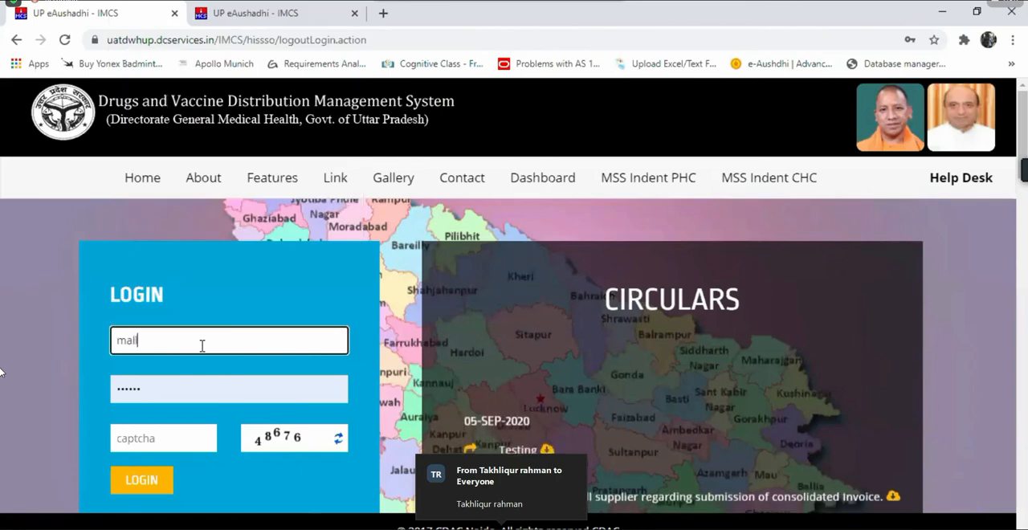
{"action": "type", "text": "_chc"}
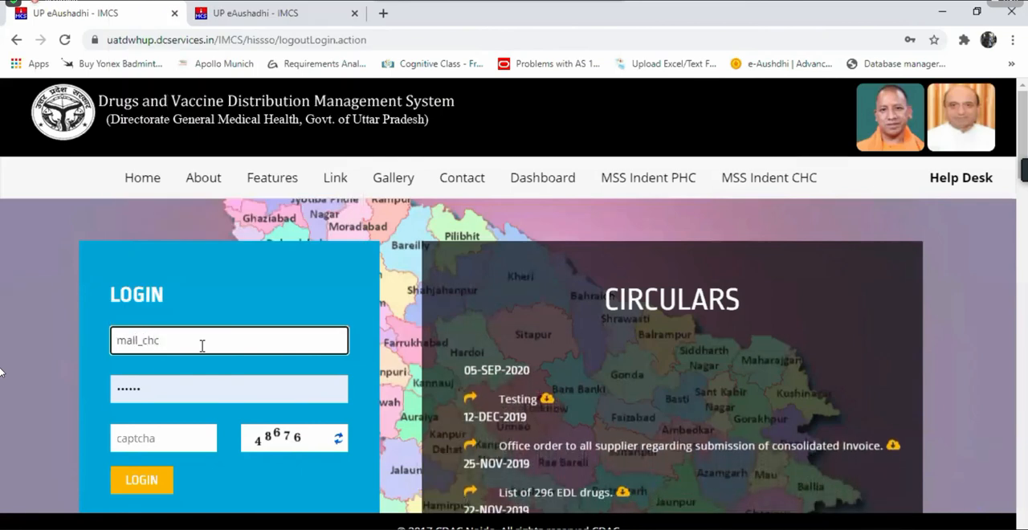
Step: Enter the account password and the displayed captcha code, then log in
{"action": "key", "text": "Tab"}
{"action": "type", "text": "1234"}
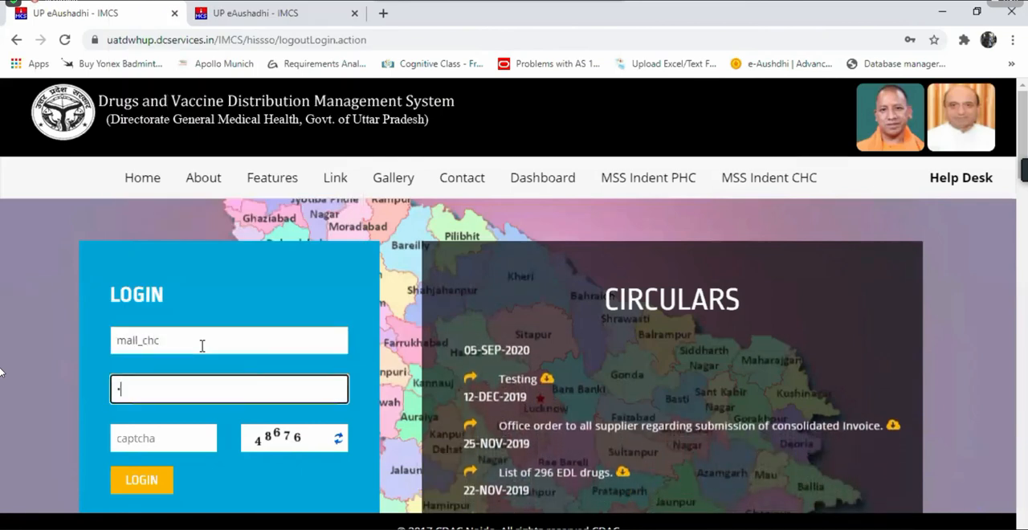
{"action": "type", "text": "56"}
{"action": "key", "text": "Tab"}
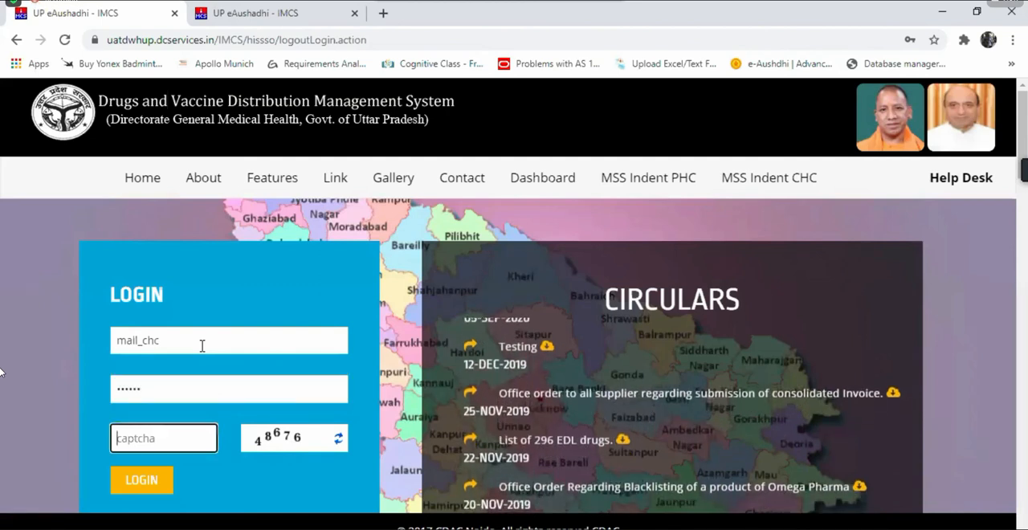
{"action": "type", "text": "48"}
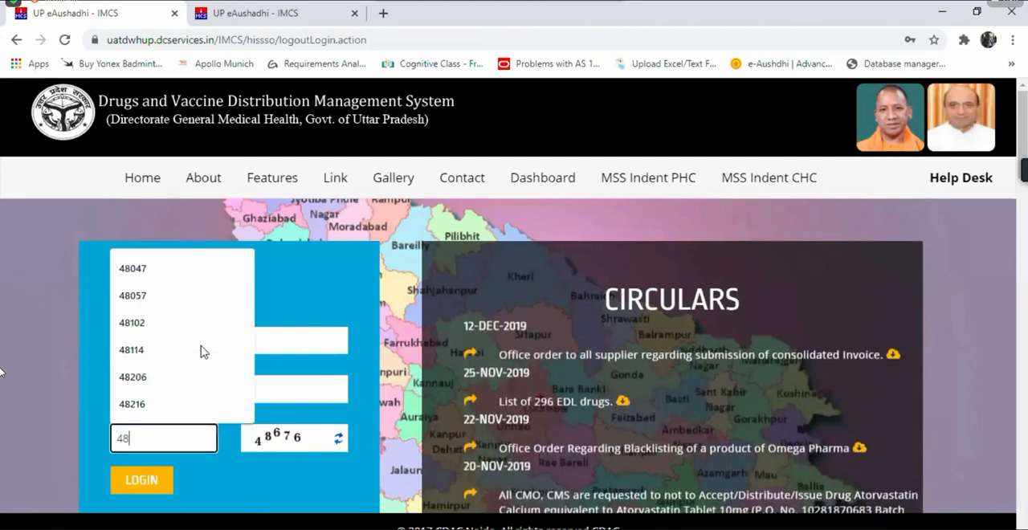
{"action": "type", "text": "676"}
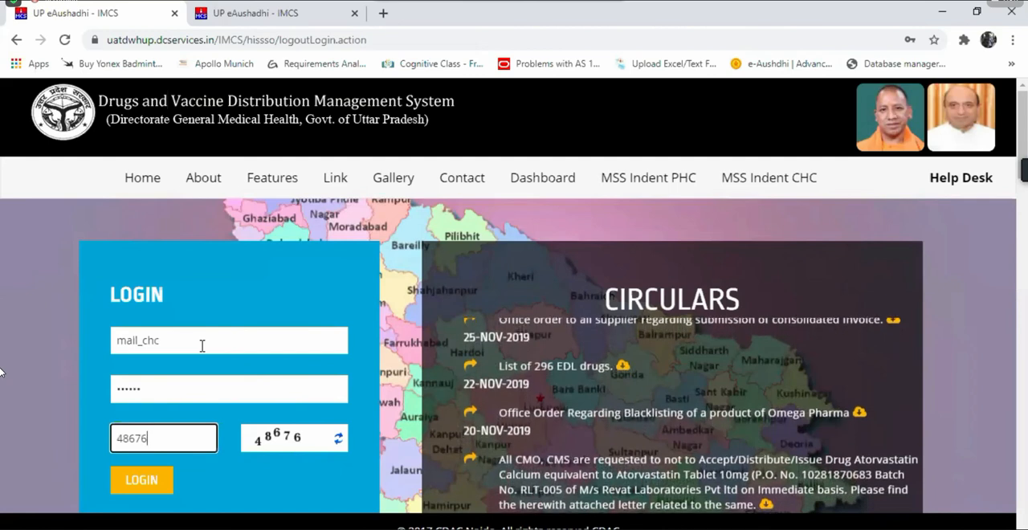
{"action": "left_click", "coordinate": [139, 485]}
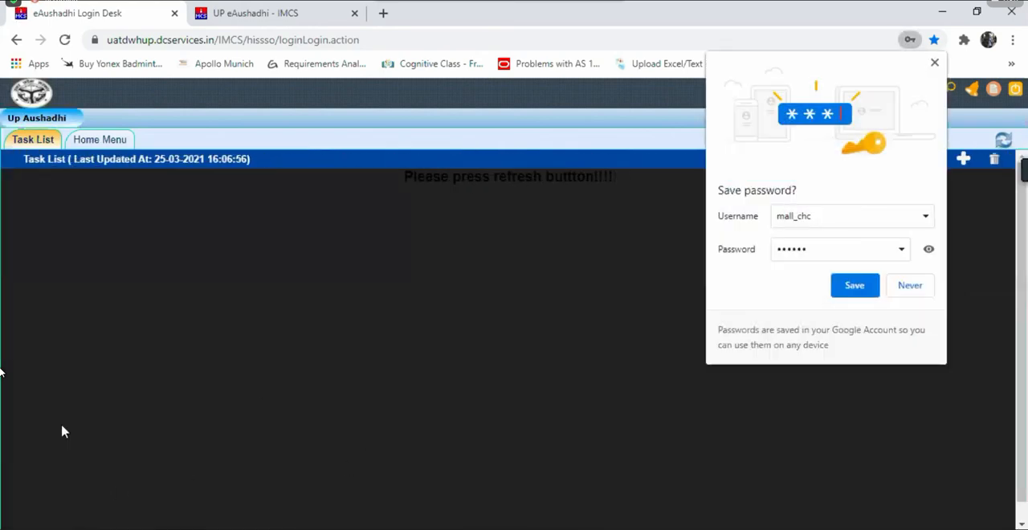
Step: Open the Issue Register report under Inventory Management on the Home Menu, dismissing the browser's offer to save the password
{"action": "left_click", "coordinate": [105, 139]}
{"action": "left_click", "coordinate": [571, 261]}
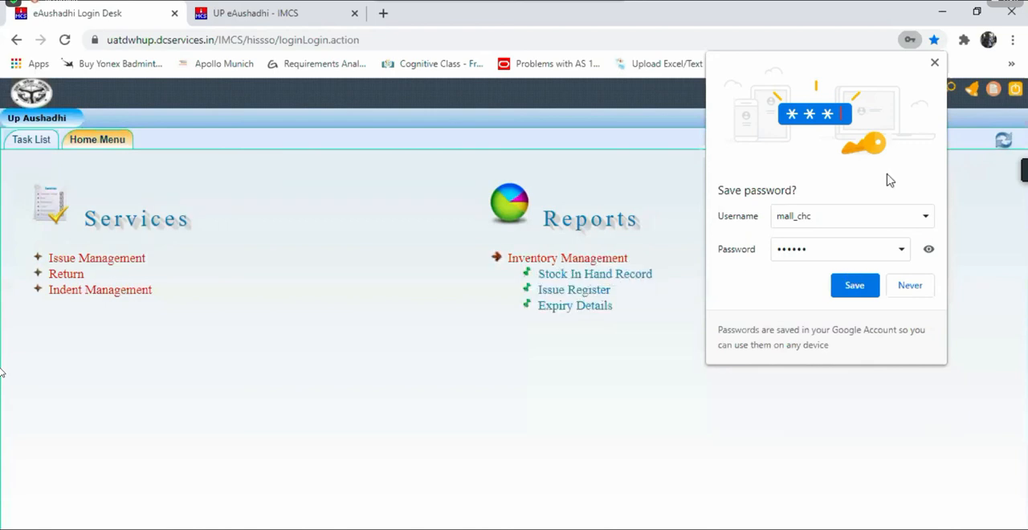
{"action": "left_click", "coordinate": [935, 63]}
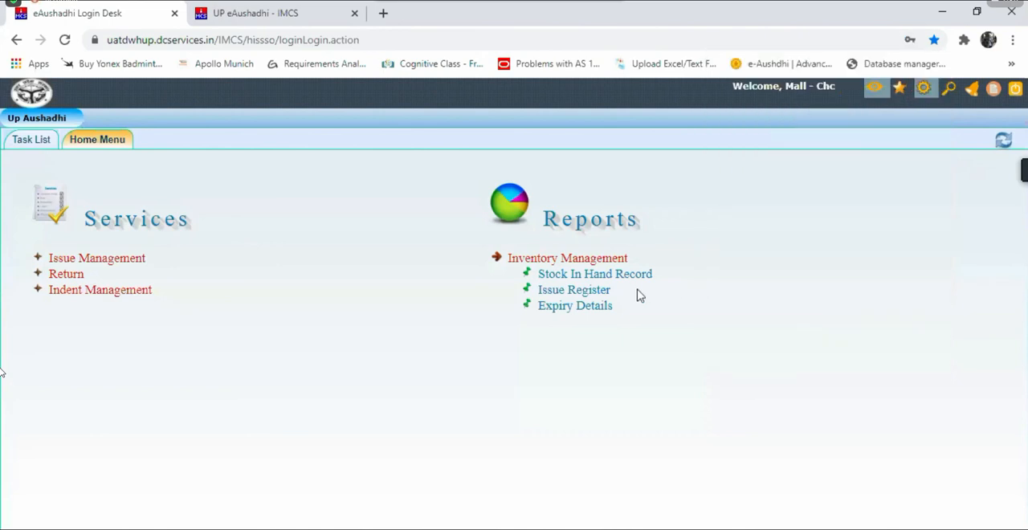
{"action": "left_click", "coordinate": [589, 296]}
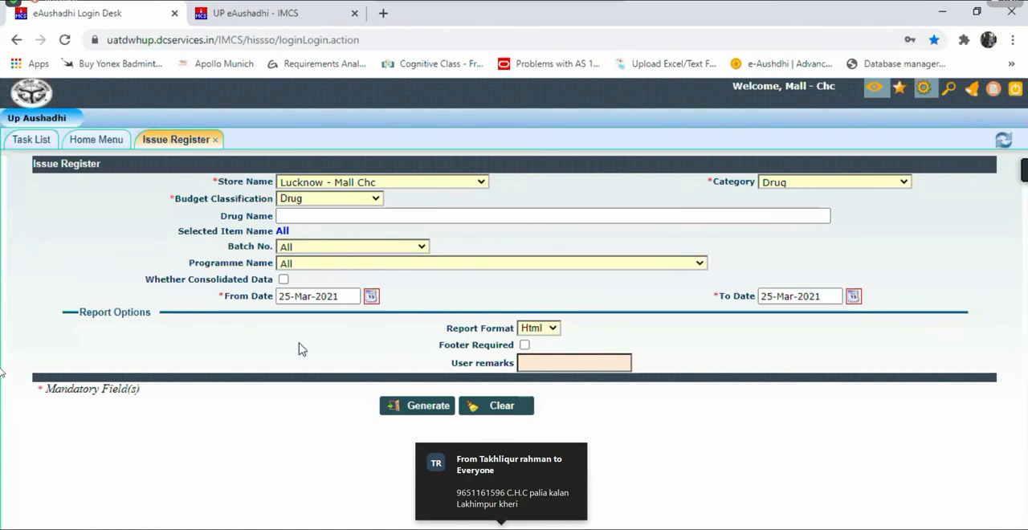
Step: Generate the Issue Register report with 01-Mar-2021 as the From Date, then close it
{"action": "left_click", "coordinate": [372, 296]}
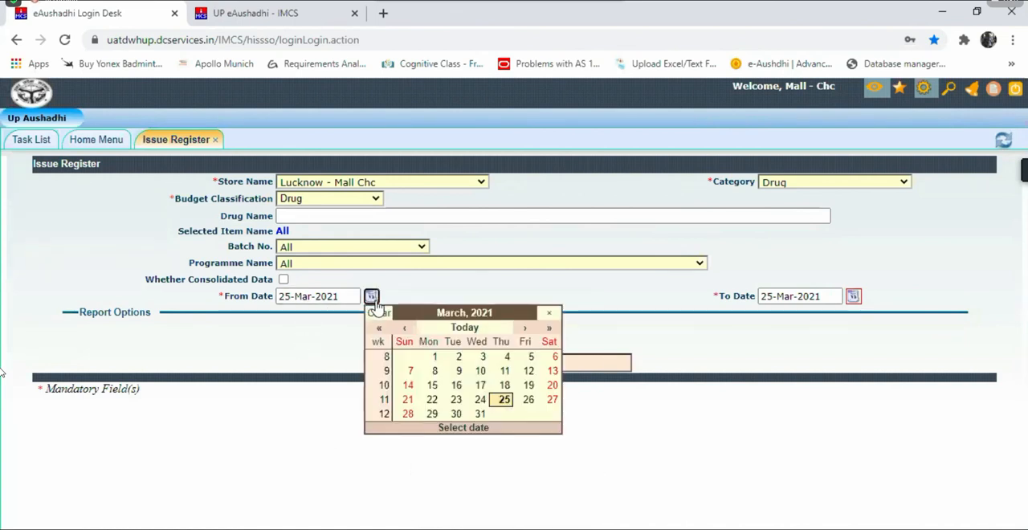
{"action": "left_click", "coordinate": [432, 358]}
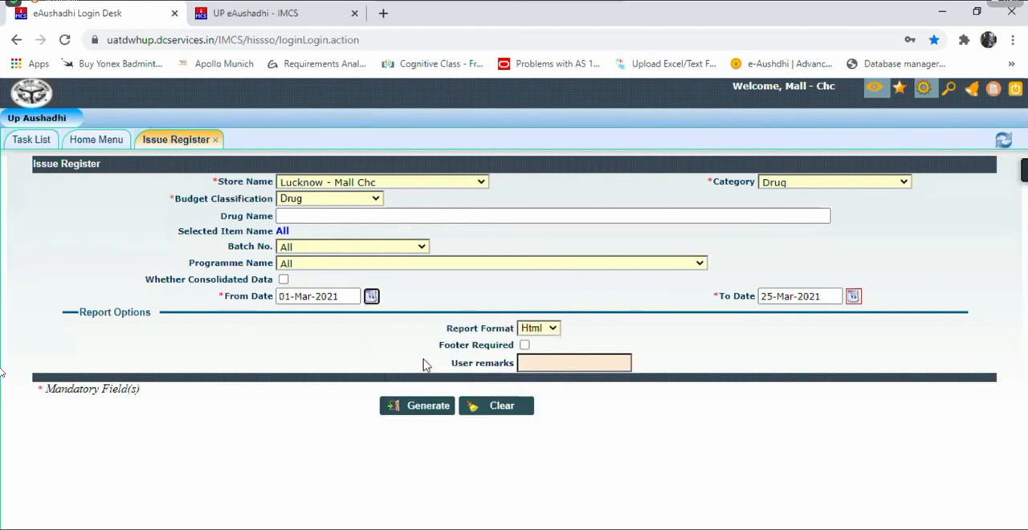
{"action": "left_click", "coordinate": [425, 407]}
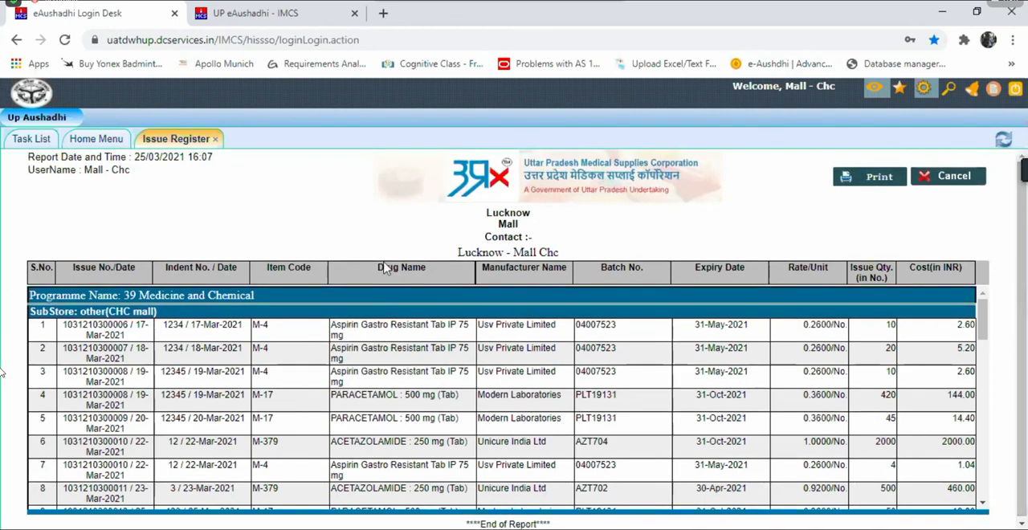
{"action": "left_click", "coordinate": [215, 141]}
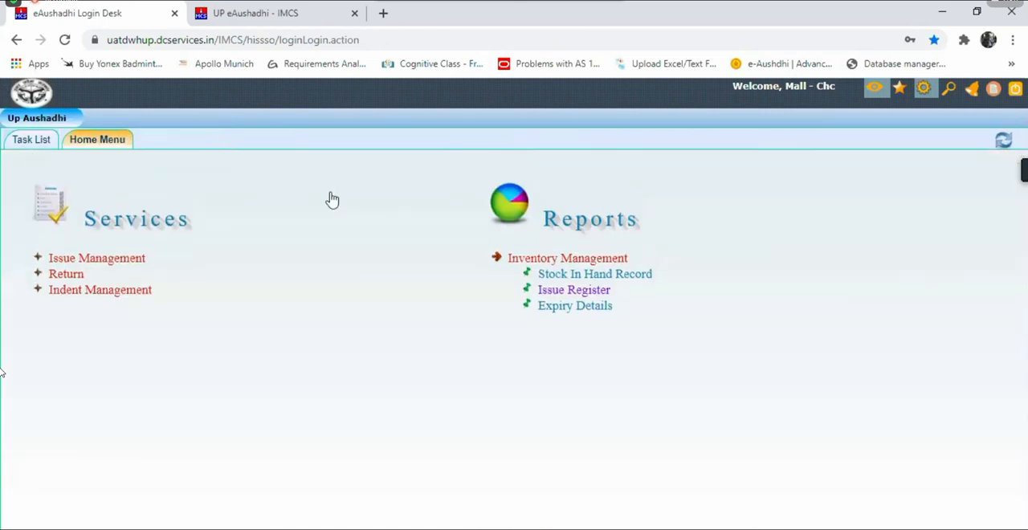
Step: Open Expiry Details and generate the Expired drugs report for Lucknow - Mall Chc across all programmes, then close it
{"action": "left_click", "coordinate": [570, 306]}
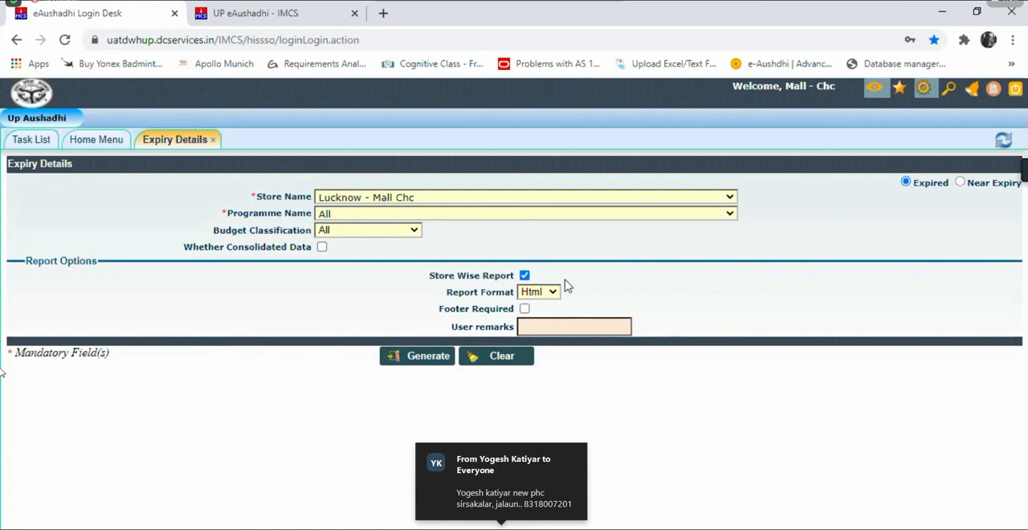
{"action": "left_click", "coordinate": [437, 362]}
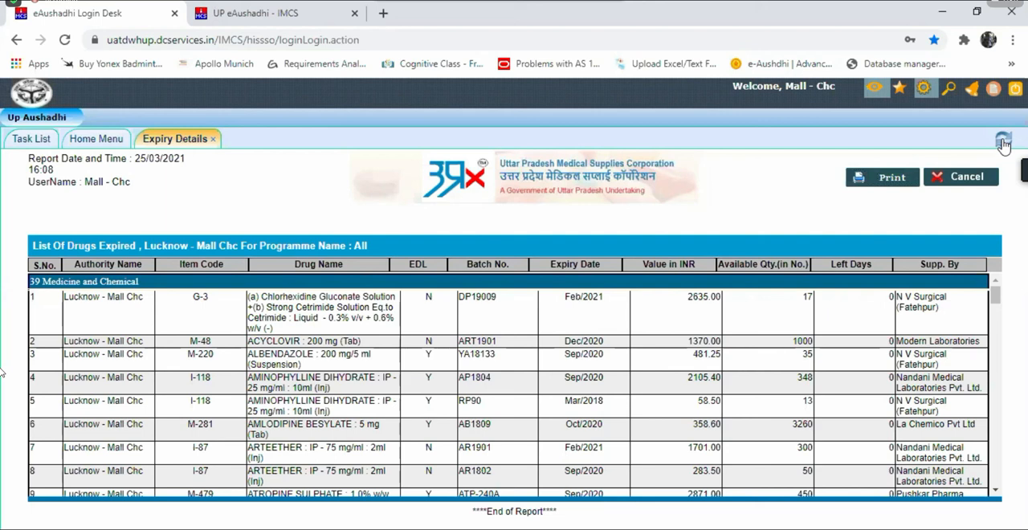
{"action": "left_click", "coordinate": [212, 140]}
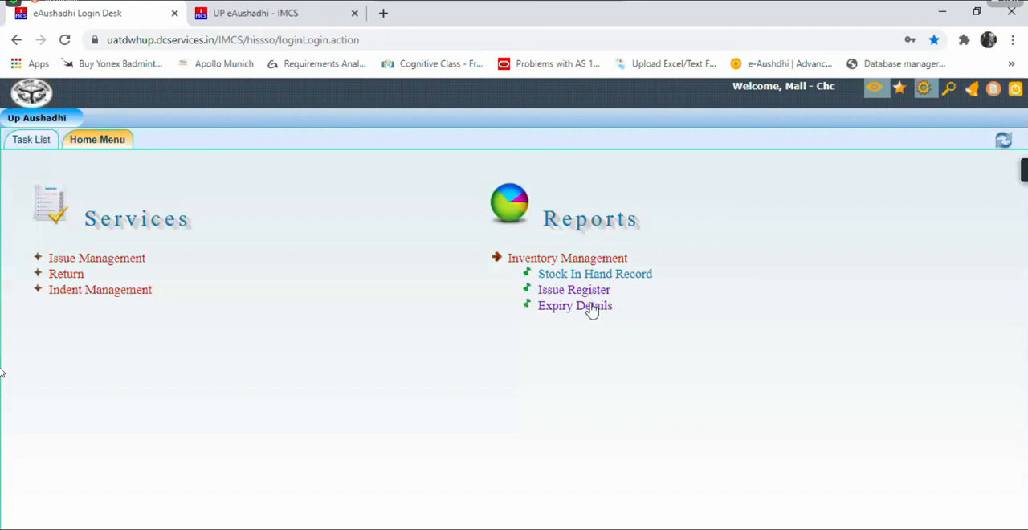
Step: Open Expiry Details and generate the Near Expiry report for Lucknow - Mall Chc across all programmes, with Near Expiry In set to 60 days
{"action": "left_click", "coordinate": [571, 309]}
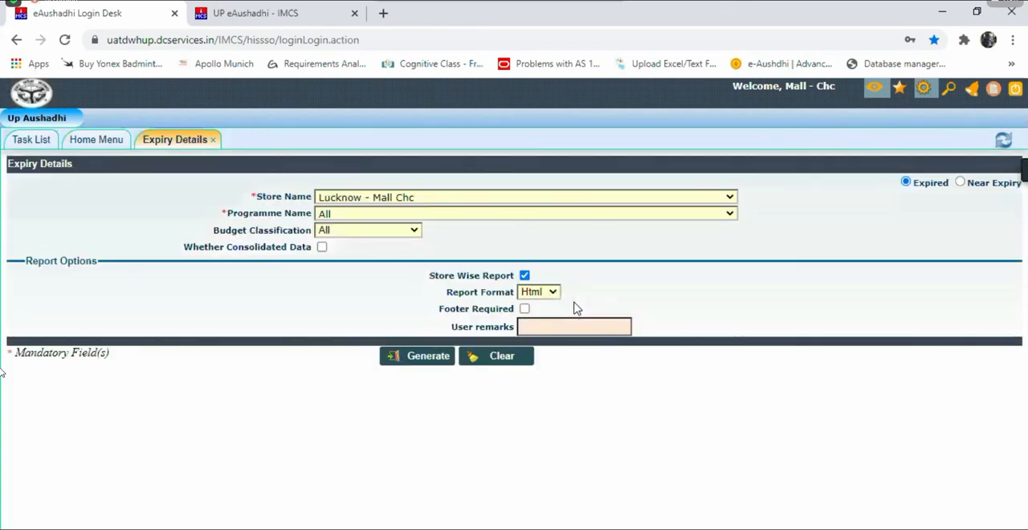
{"action": "left_click", "coordinate": [960, 183]}
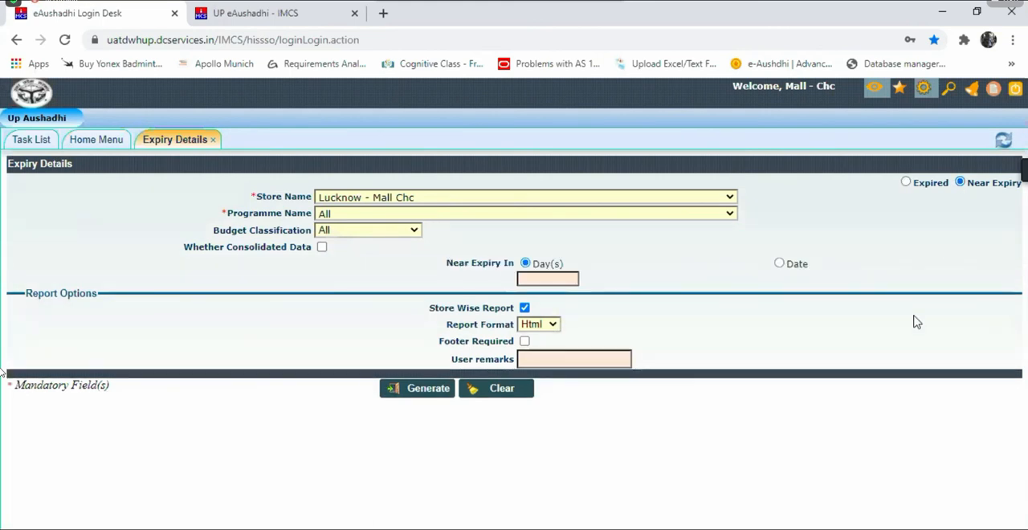
{"action": "left_click", "coordinate": [570, 280]}
{"action": "left_click", "coordinate": [571, 280]}
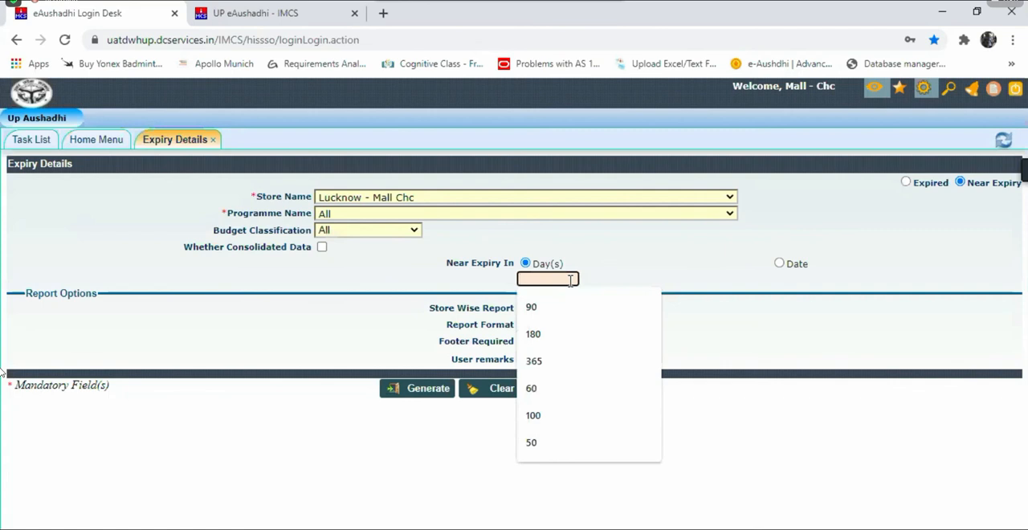
{"action": "type", "text": "60"}
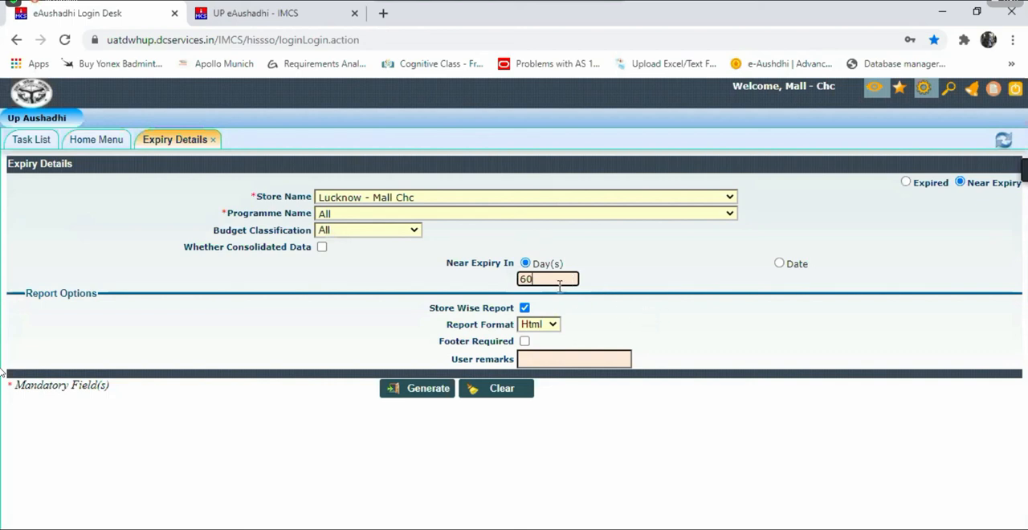
{"action": "left_click", "coordinate": [430, 388]}
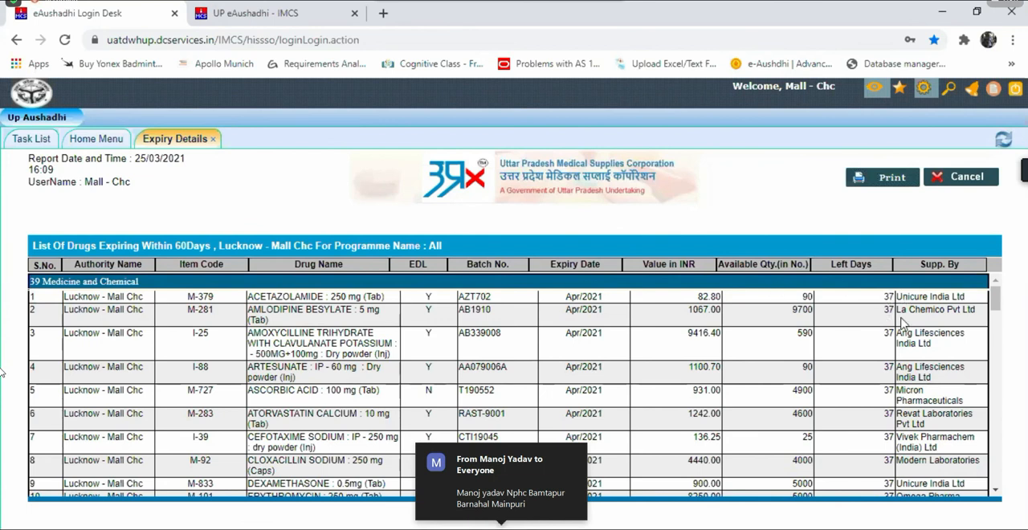
Step: Review the list of drugs expiring within 60 days, then close the report and collapse the Inventory Management reports list
{"action": "left_click_drag", "start_coordinate": [993, 297], "coordinate": [998, 359]}
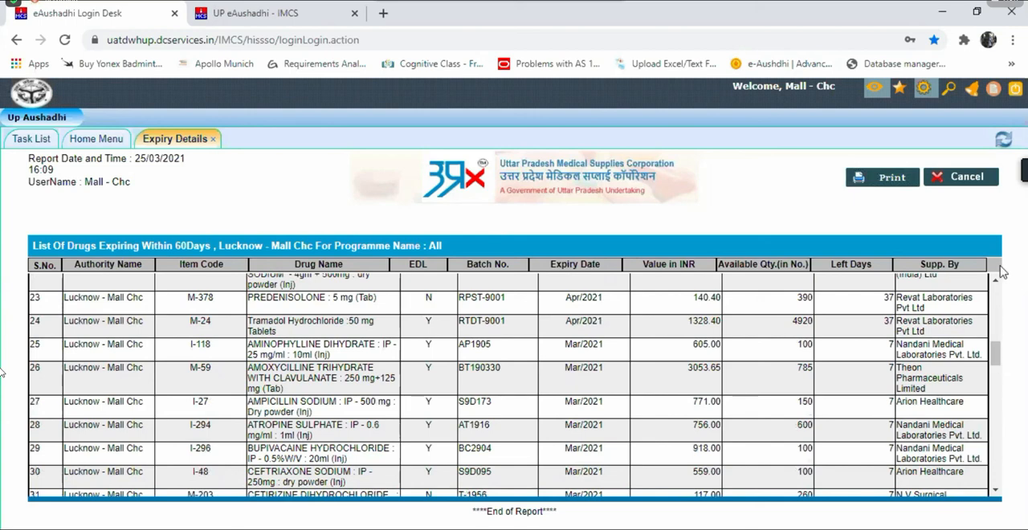
{"action": "scroll", "coordinate": [1001, 277], "scroll_direction": "down", "scroll_amount": 5}
{"action": "scroll", "coordinate": [1001, 281], "scroll_direction": "up", "scroll_amount": 10}
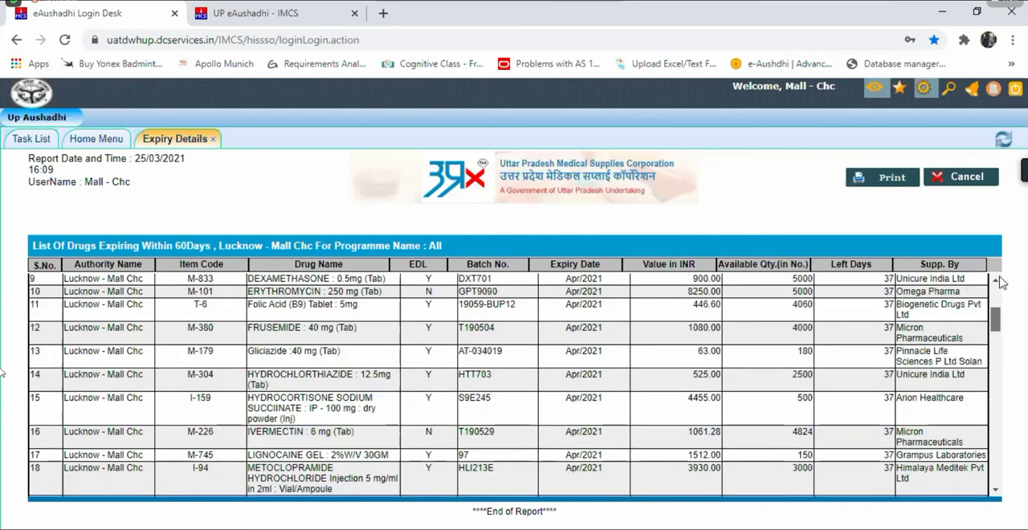
{"action": "scroll", "coordinate": [1001, 281], "scroll_direction": "up", "scroll_amount": 3}
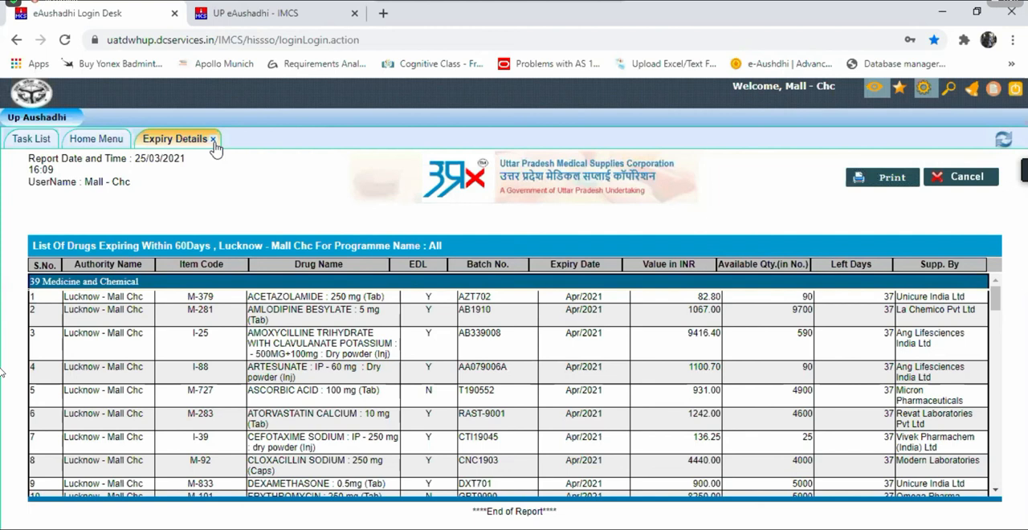
{"action": "left_click", "coordinate": [213, 140]}
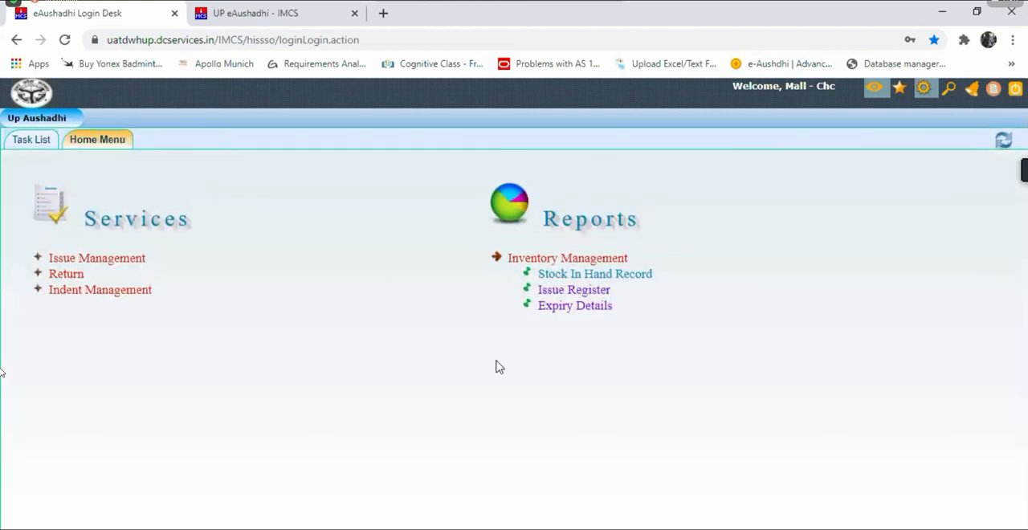
{"action": "left_click", "coordinate": [523, 262]}
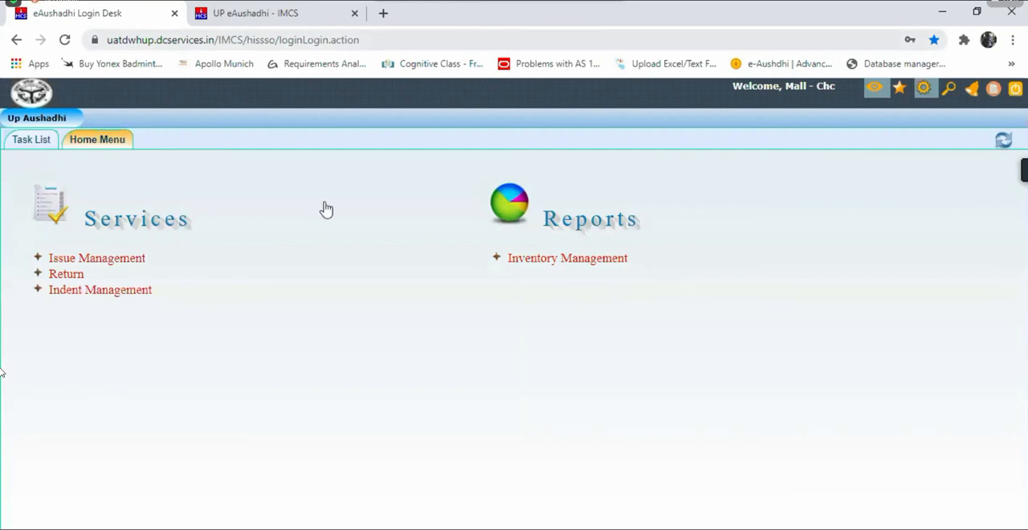